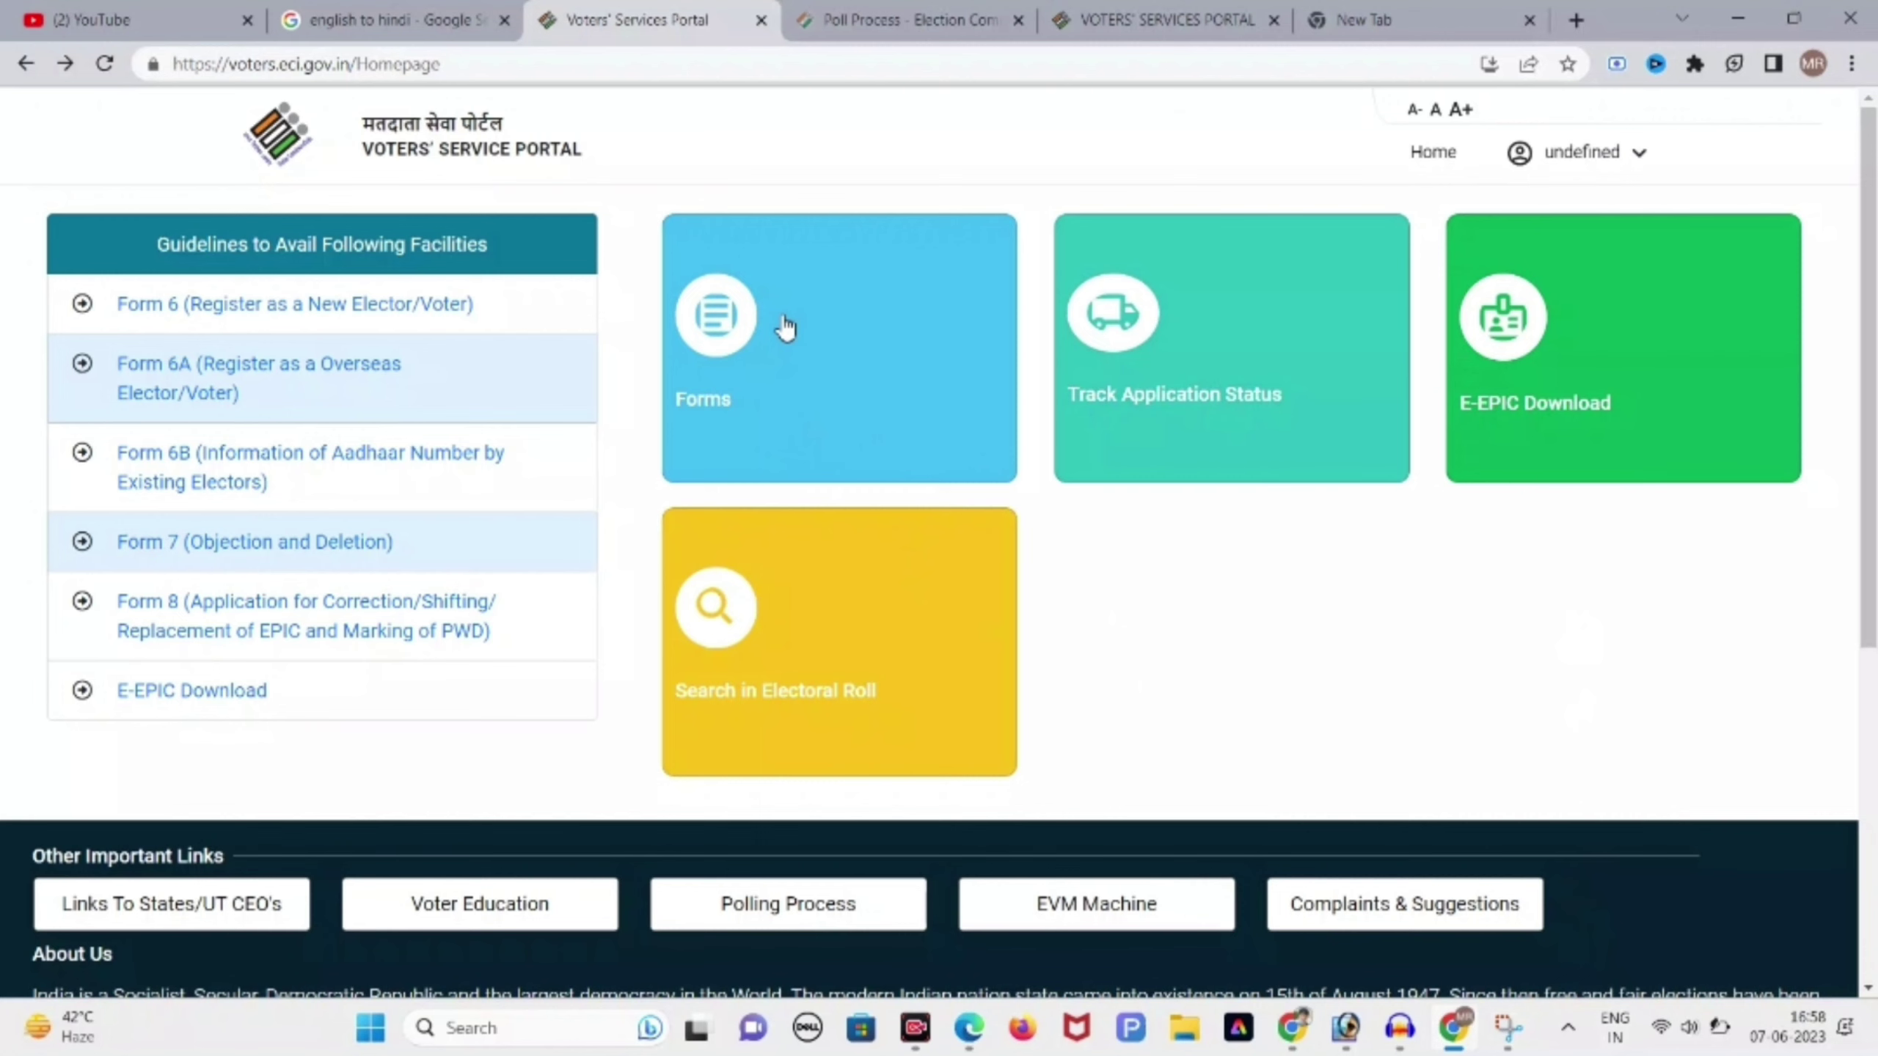
- Start a Form 8 application for self, choosing Correction of Entries in Existing Electoral Roll
{"action": "left_click", "coordinate": [785, 327]}
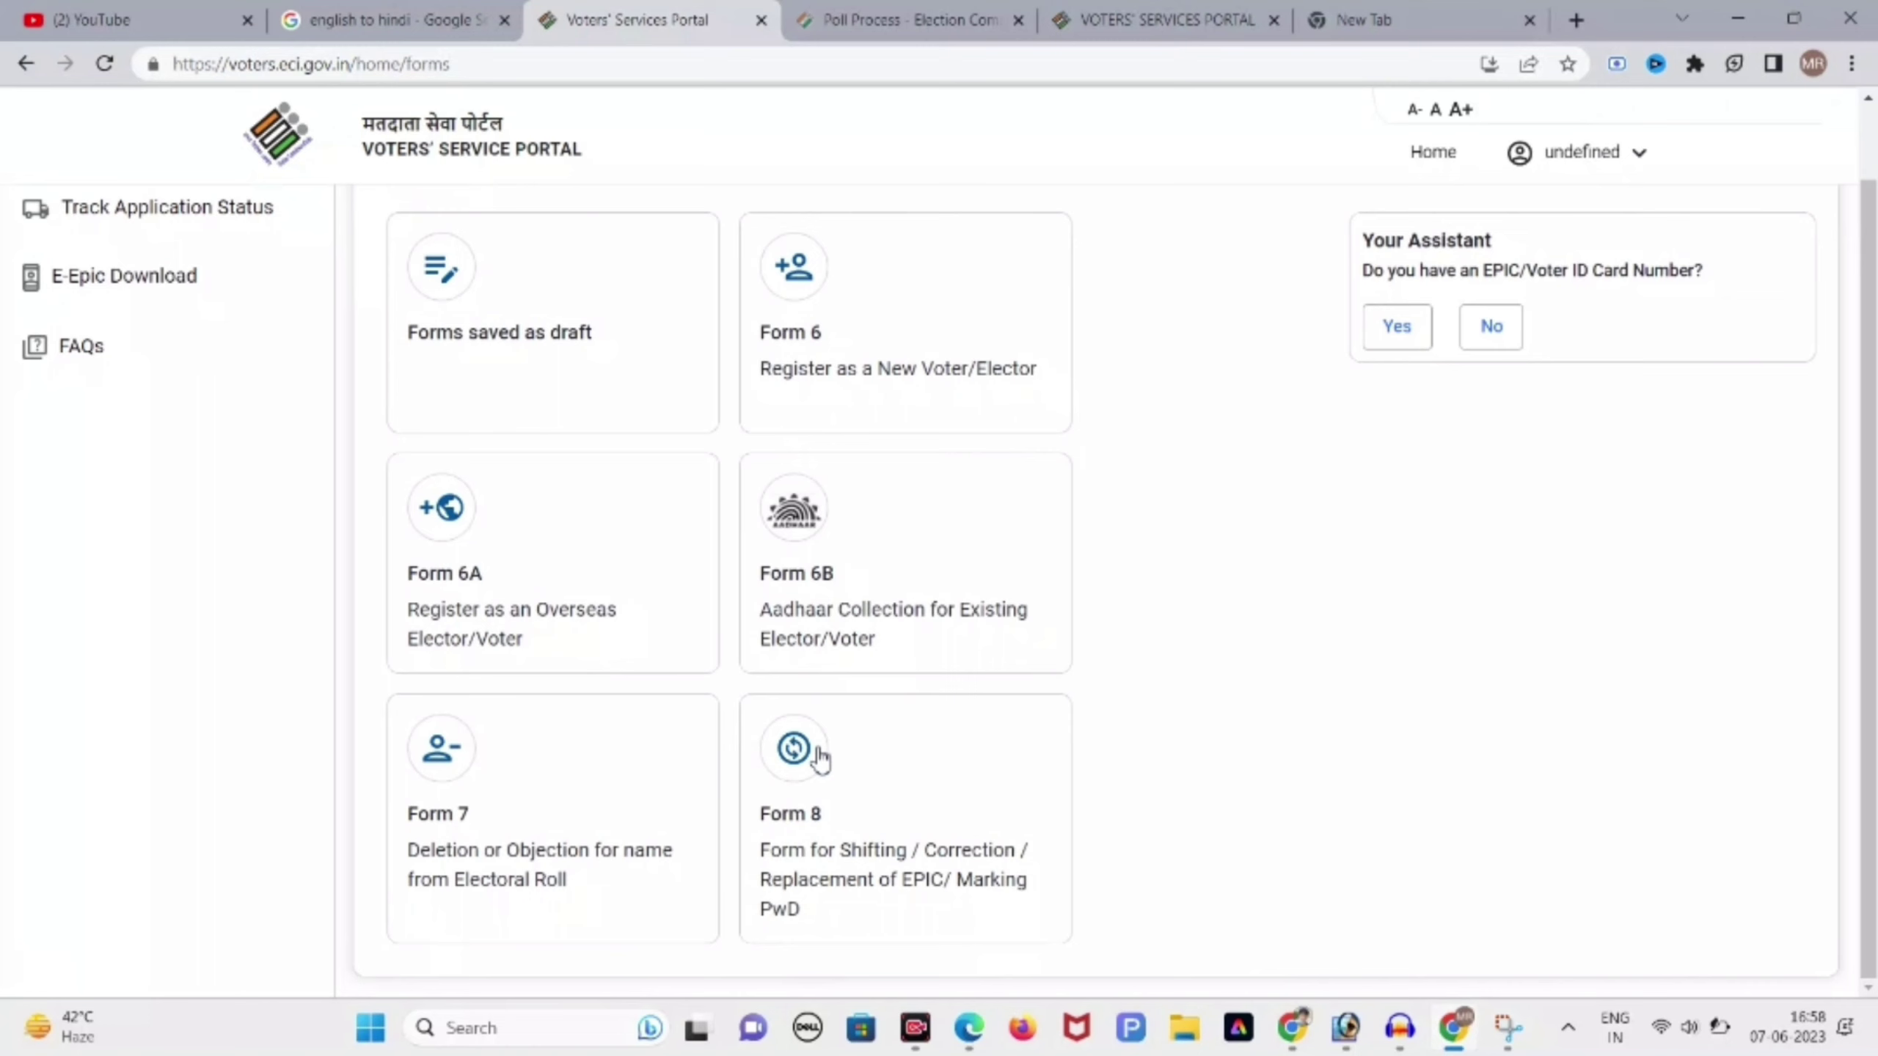
{"action": "left_click", "coordinate": [819, 758]}
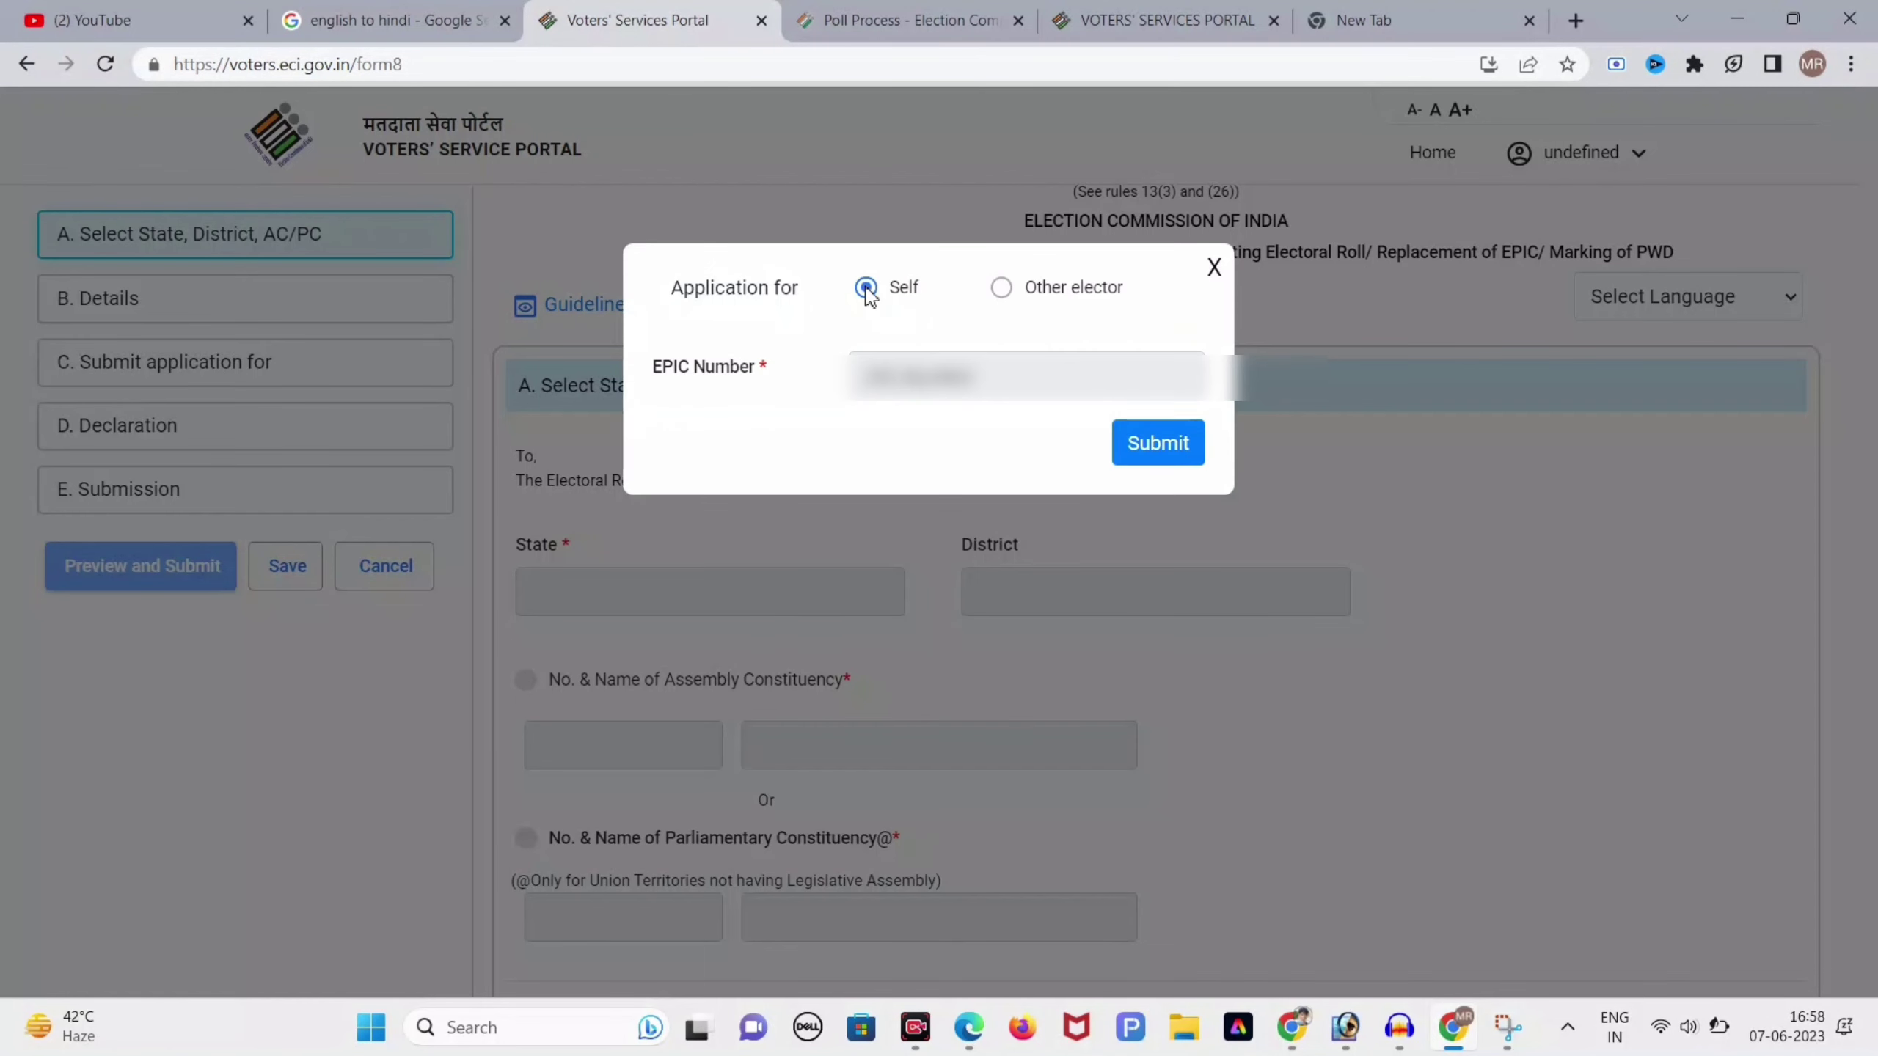
{"action": "left_click", "coordinate": [1188, 448]}
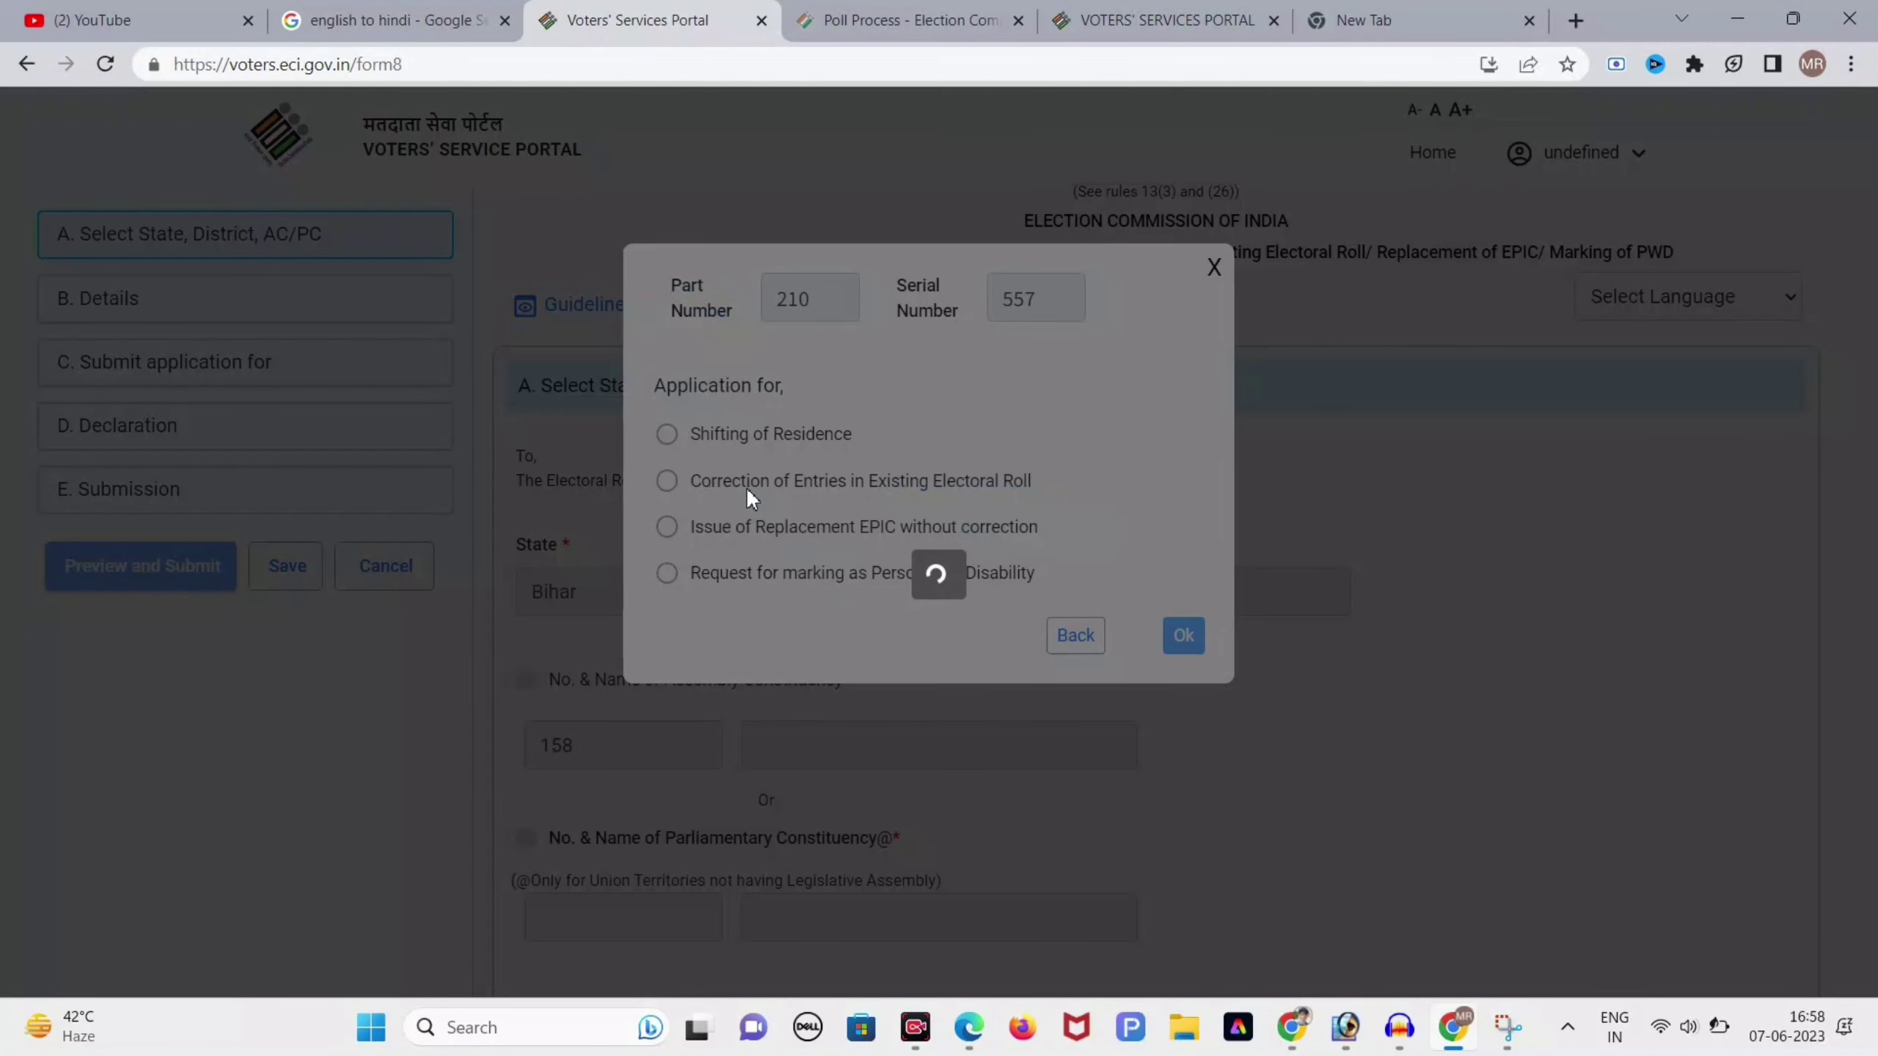
{"action": "left_click", "coordinate": [665, 480]}
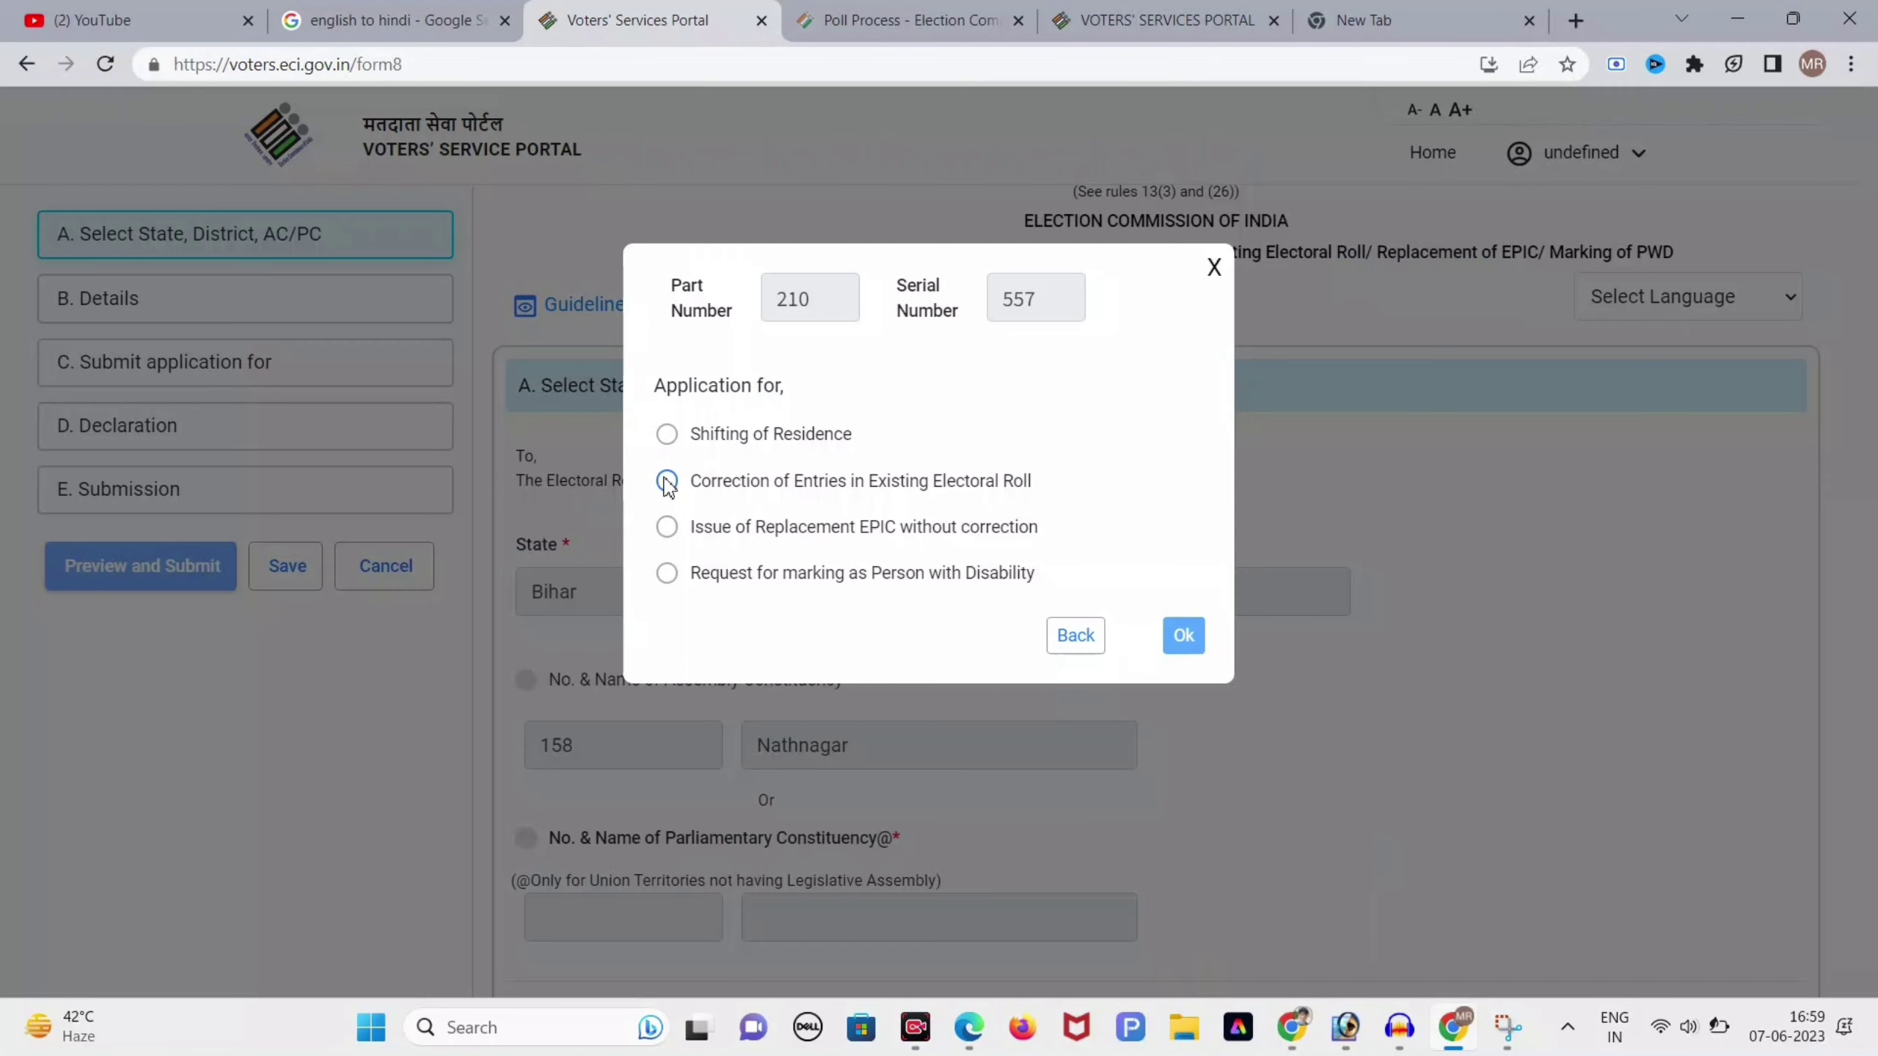
{"action": "left_click", "coordinate": [1184, 635]}
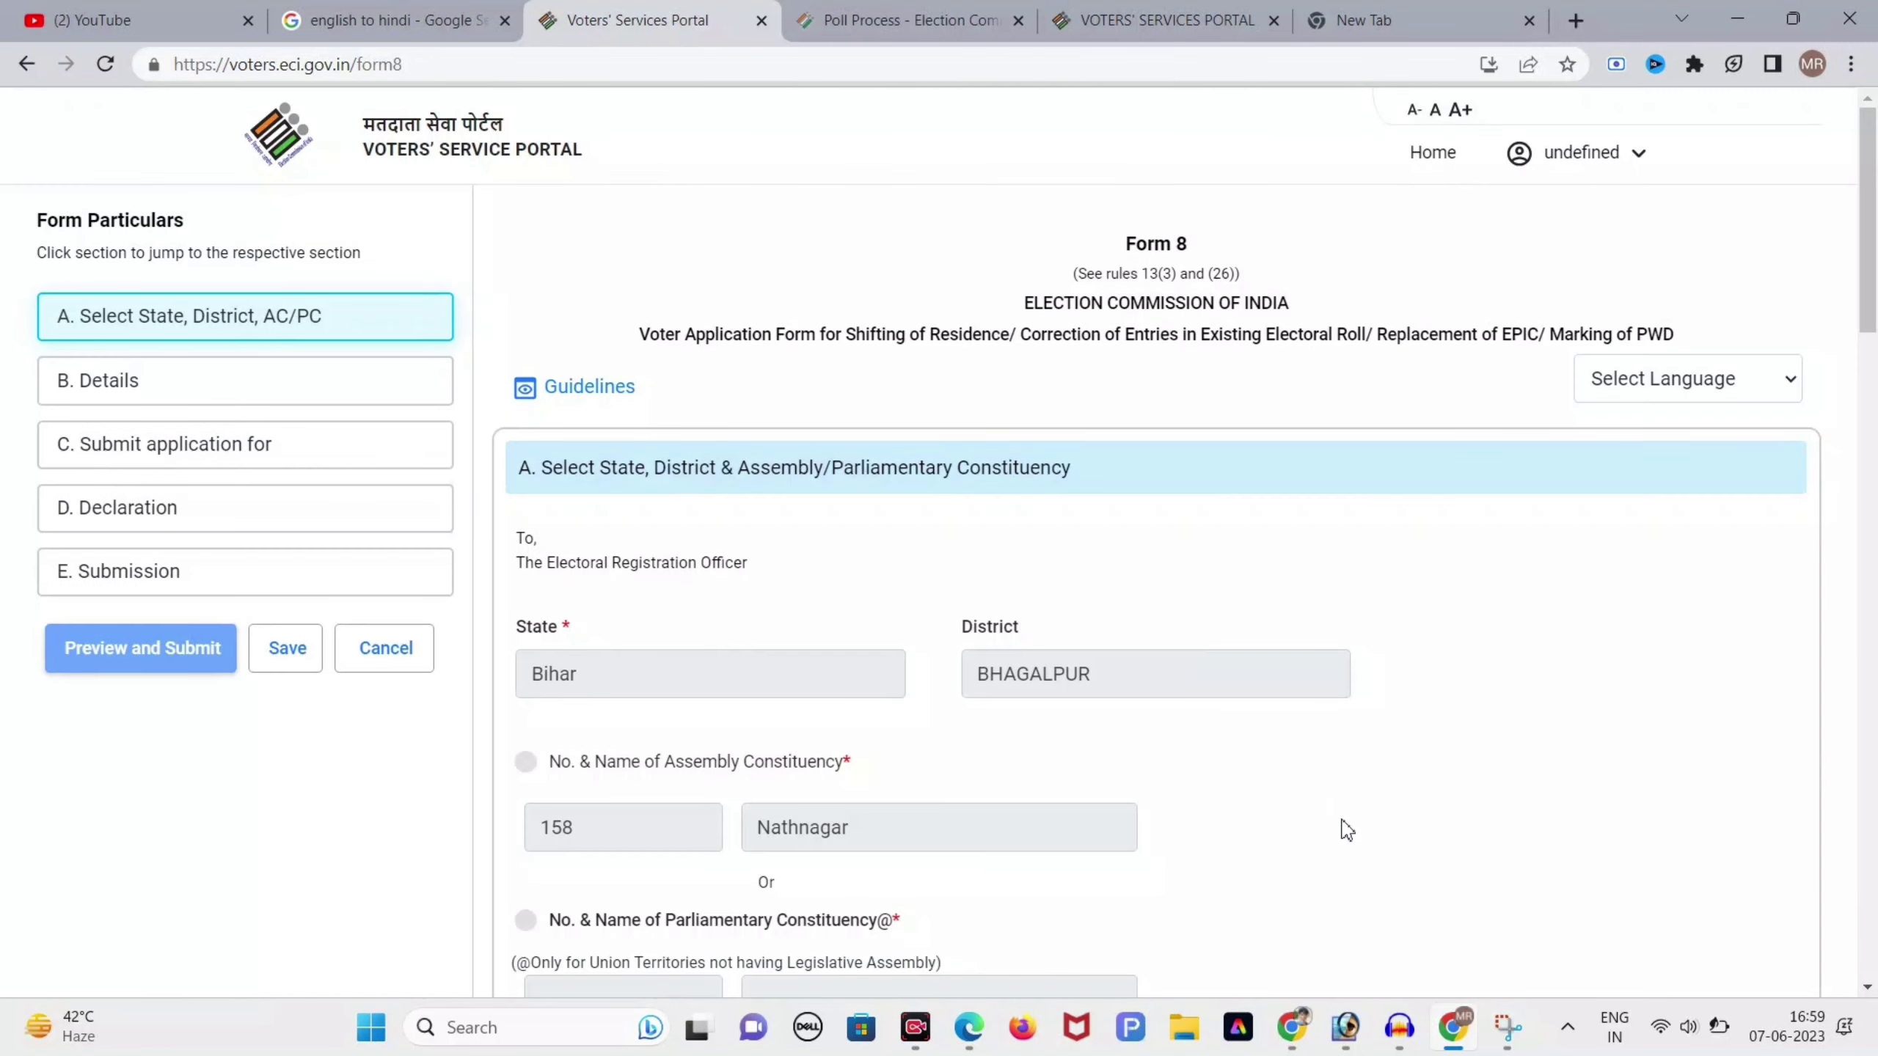
- Complete the constituency and Details sections with their prefilled data and go on to the Submit application for section
{"action": "scroll", "coordinate": [1347, 830], "scroll_direction": "down", "scroll_amount": 5}
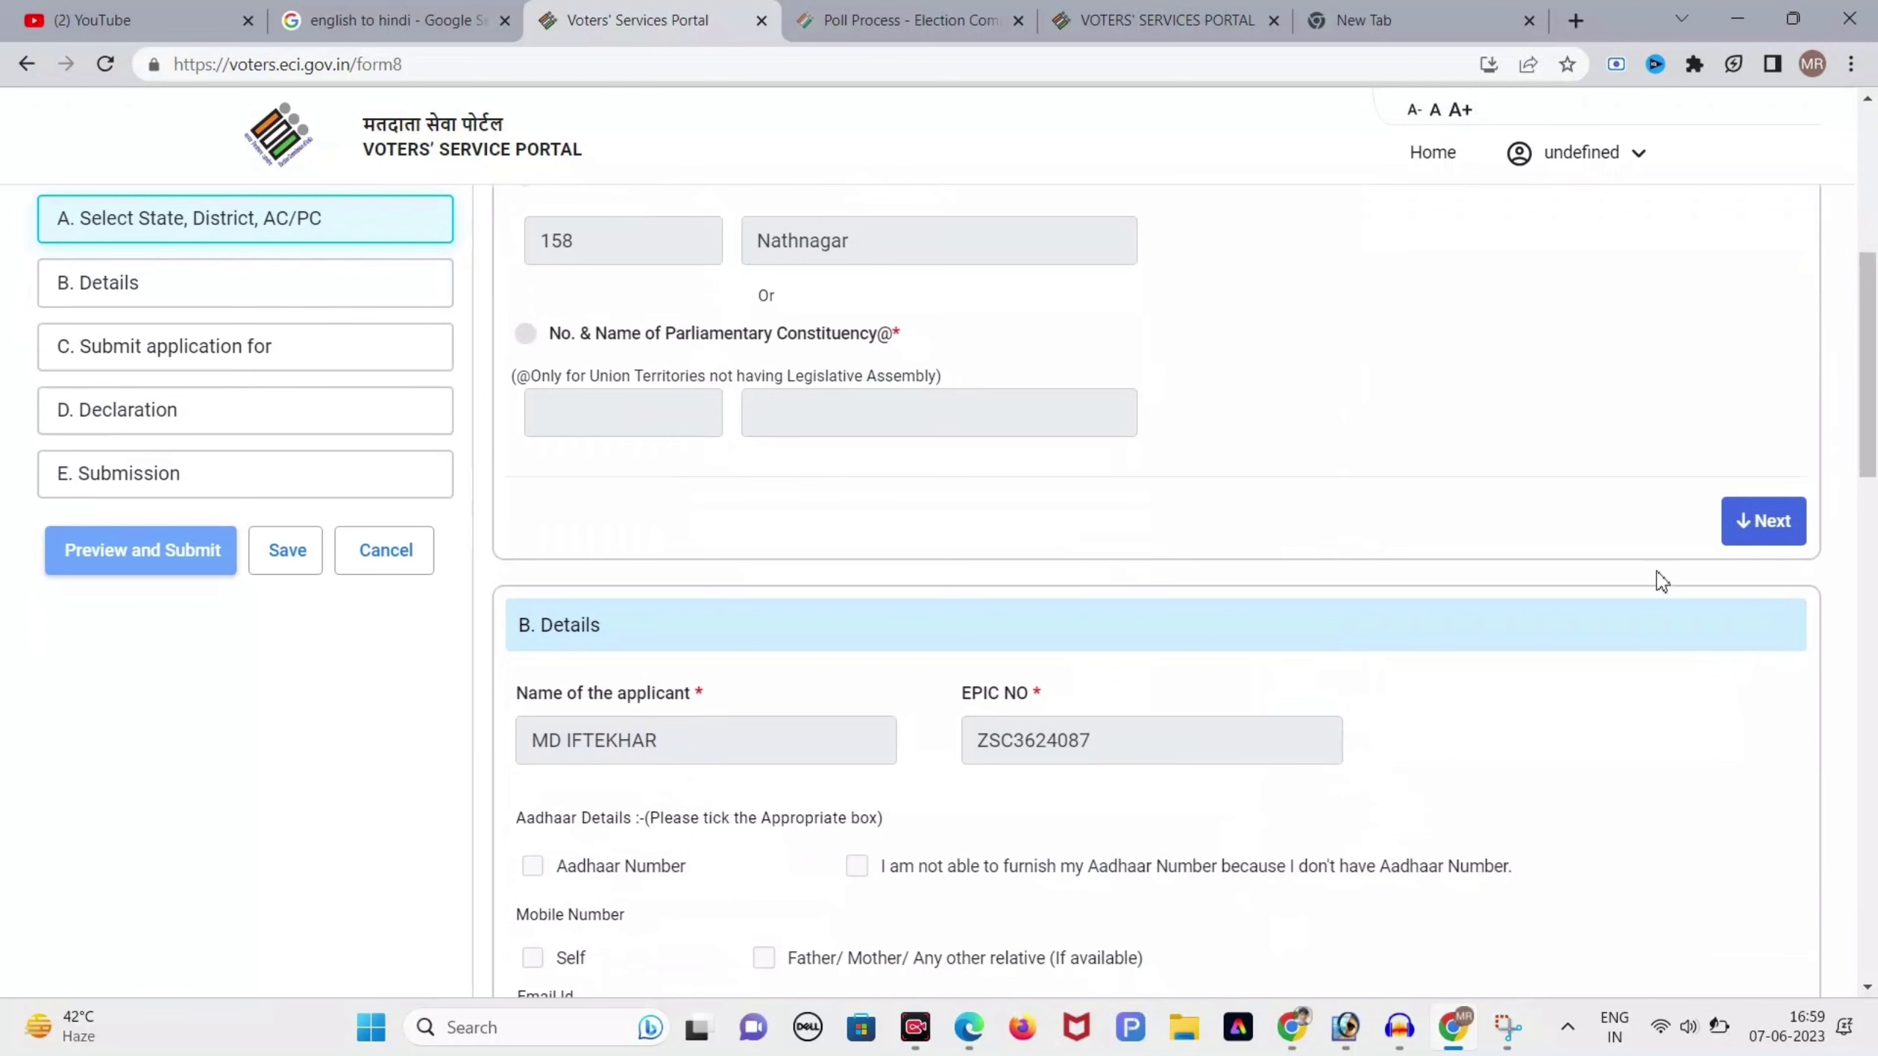
{"action": "left_click", "coordinate": [1802, 527]}
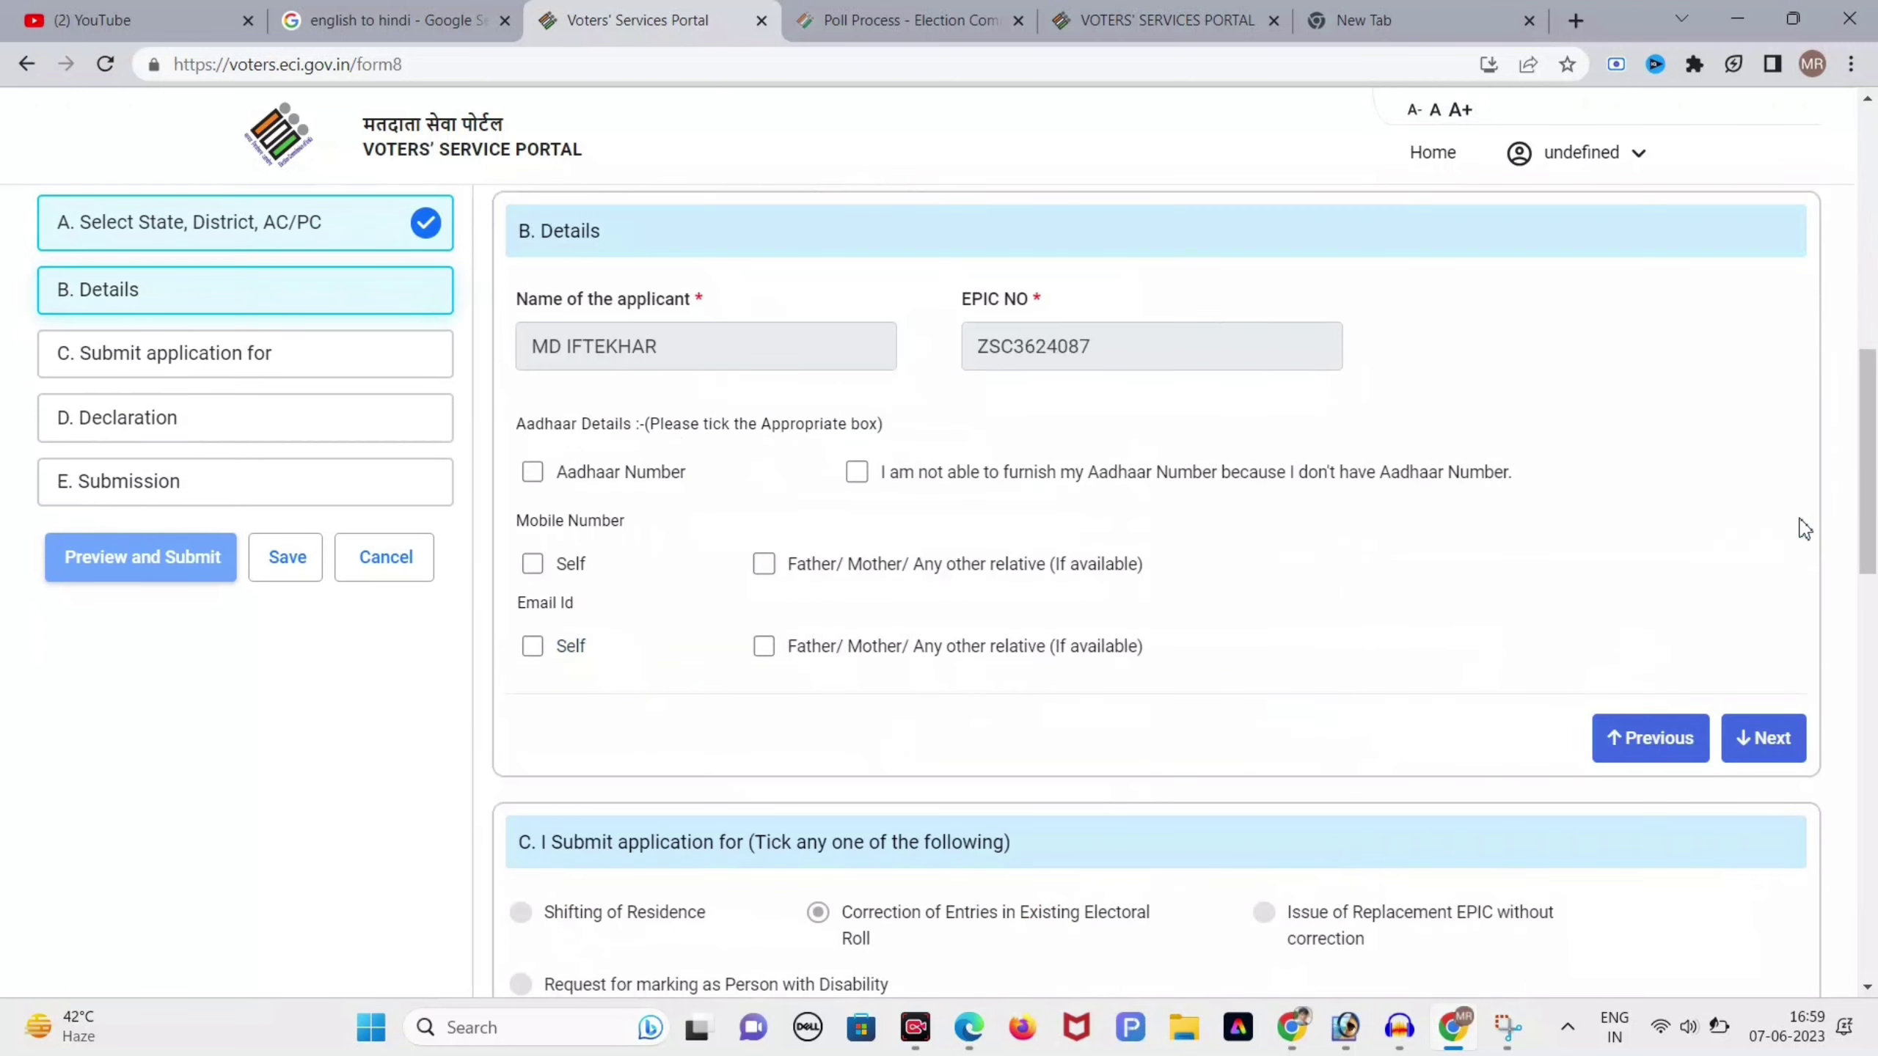
{"action": "left_click", "coordinate": [1756, 739]}
{"action": "left_click", "coordinate": [1619, 842]}
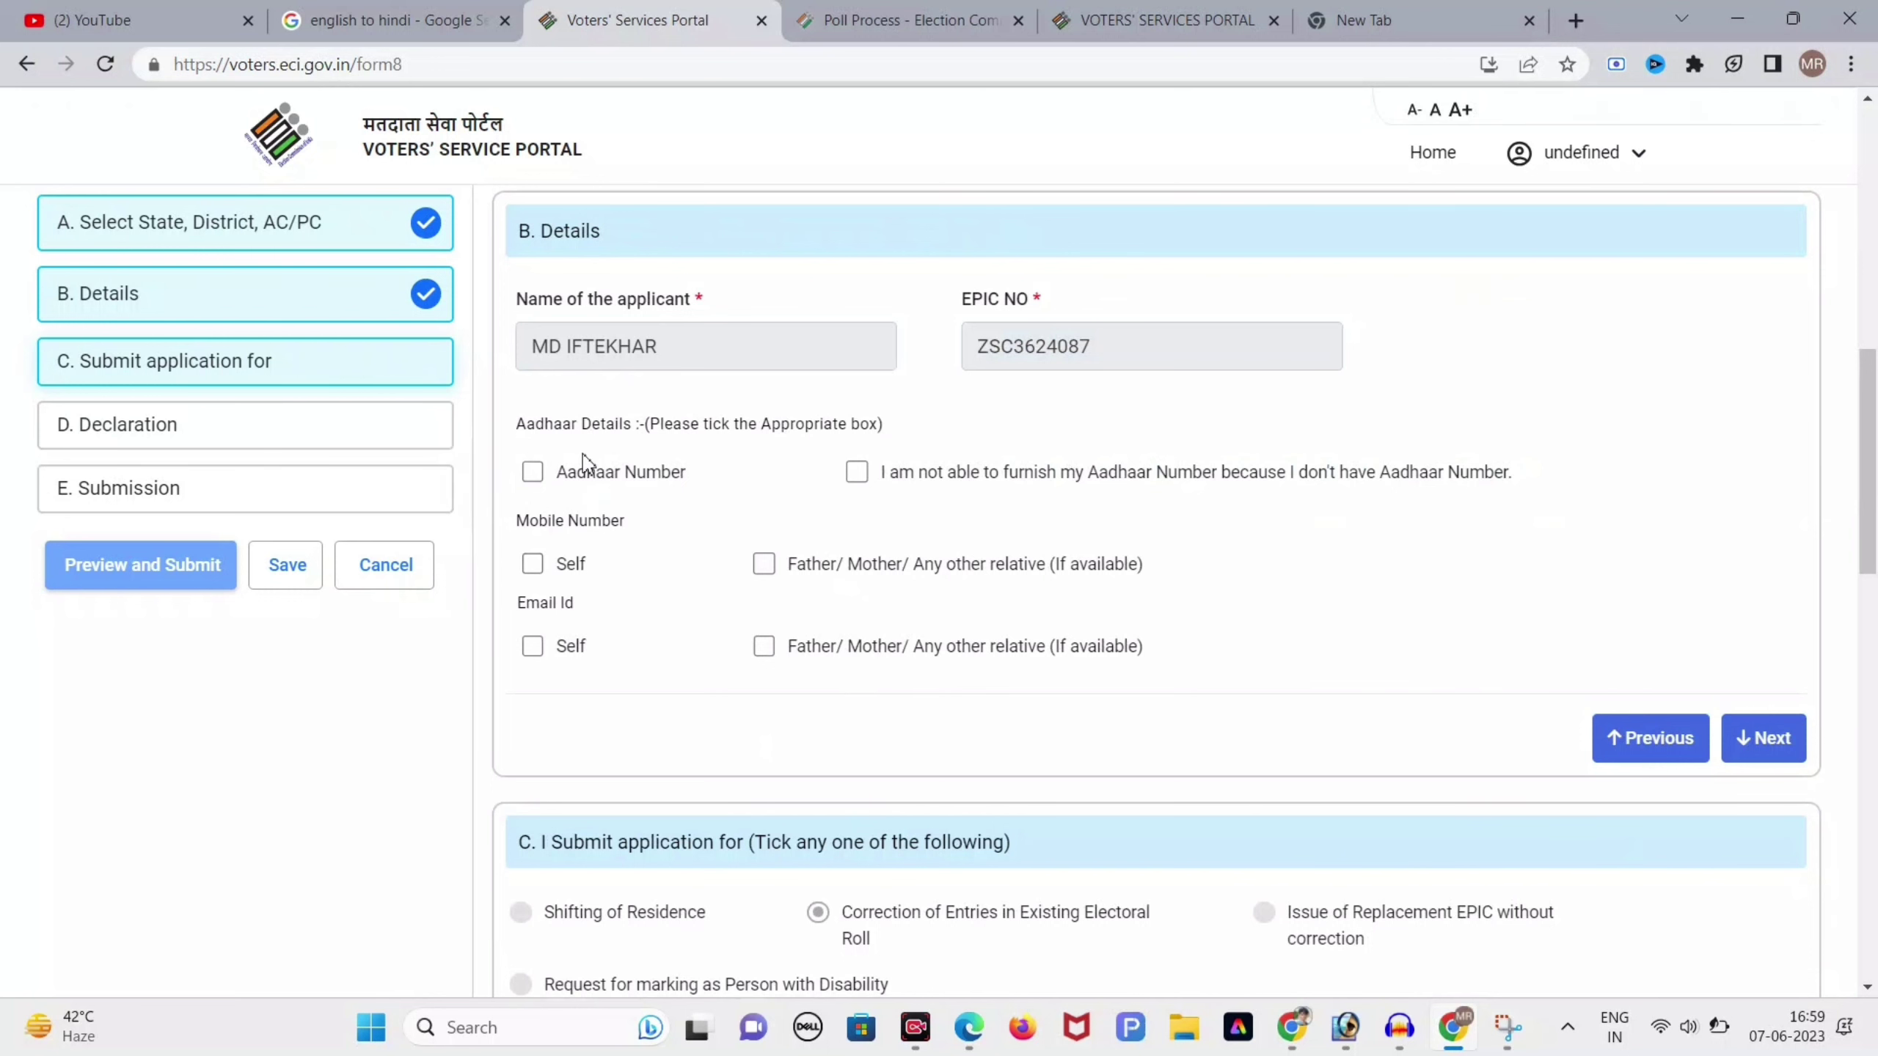
{"action": "scroll", "coordinate": [951, 725], "scroll_direction": "down", "scroll_amount": 5}
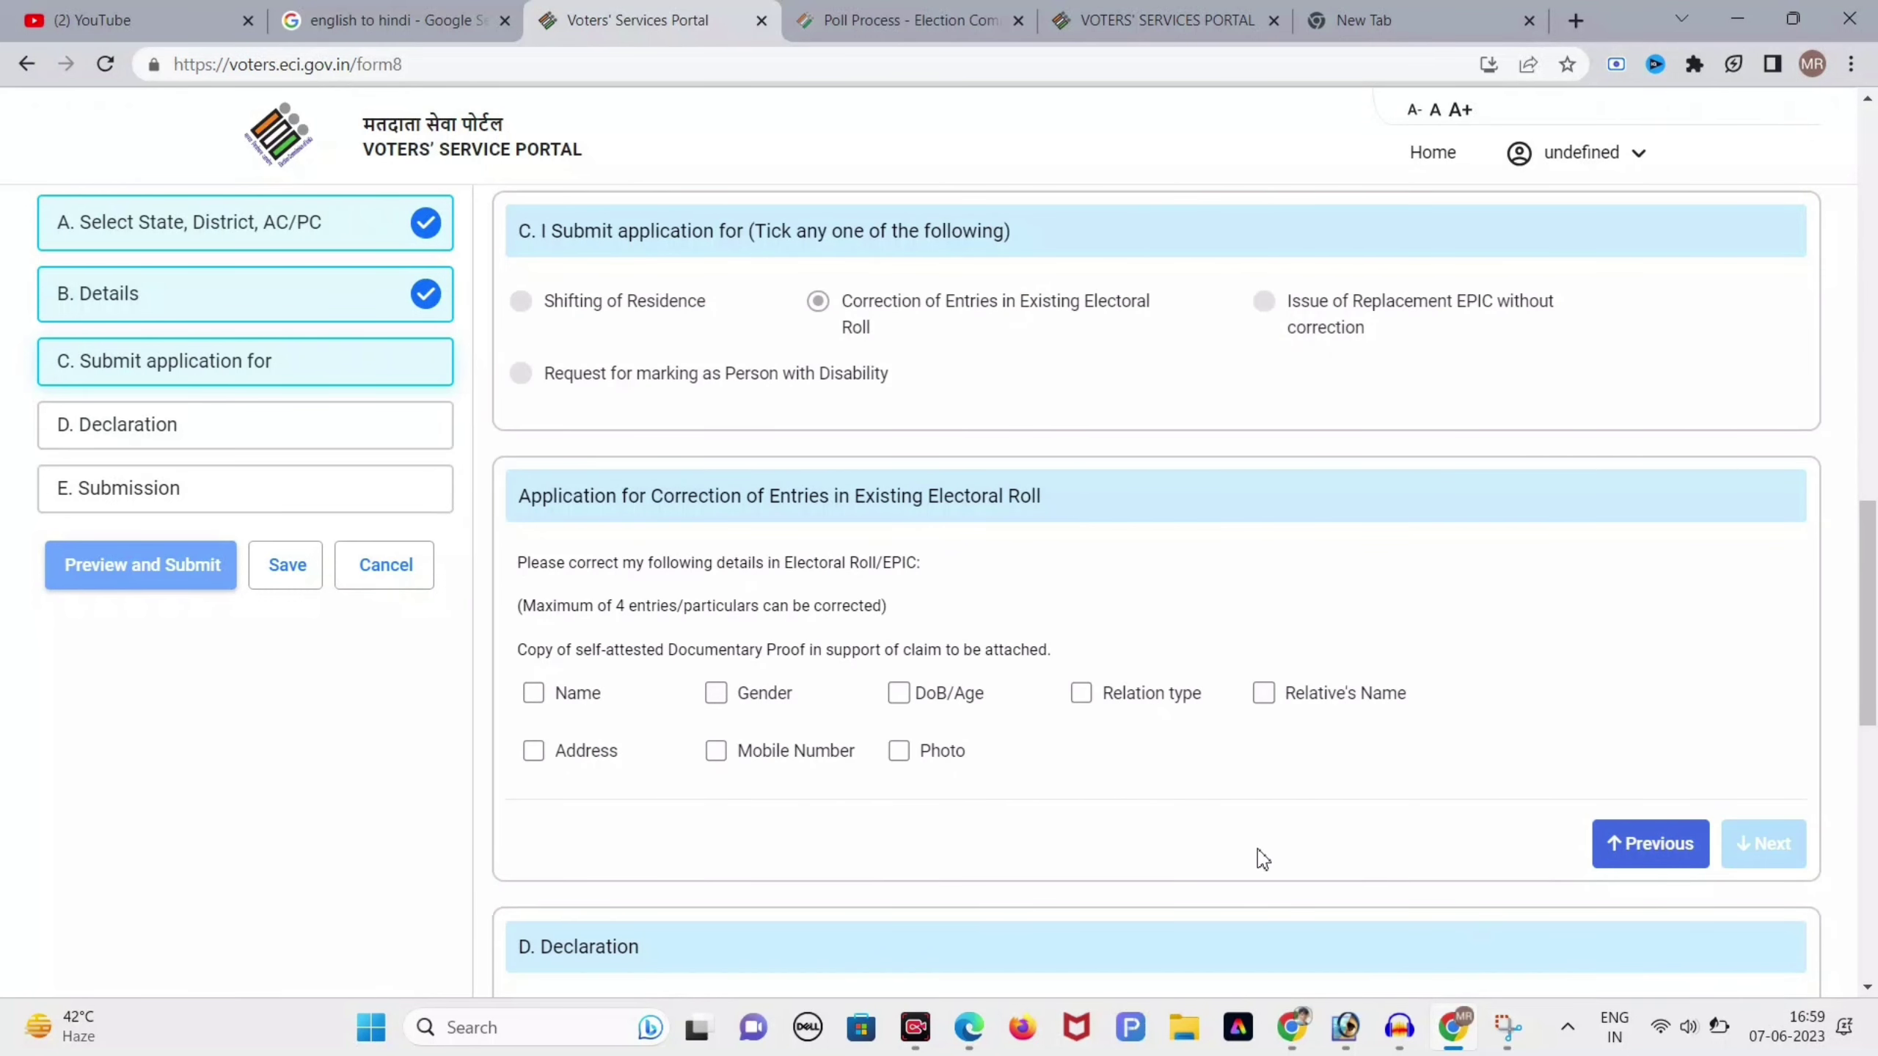
{"action": "double_click", "coordinate": [586, 696]}
{"action": "left_click_drag", "start_coordinate": [783, 705], "coordinate": [792, 782]}
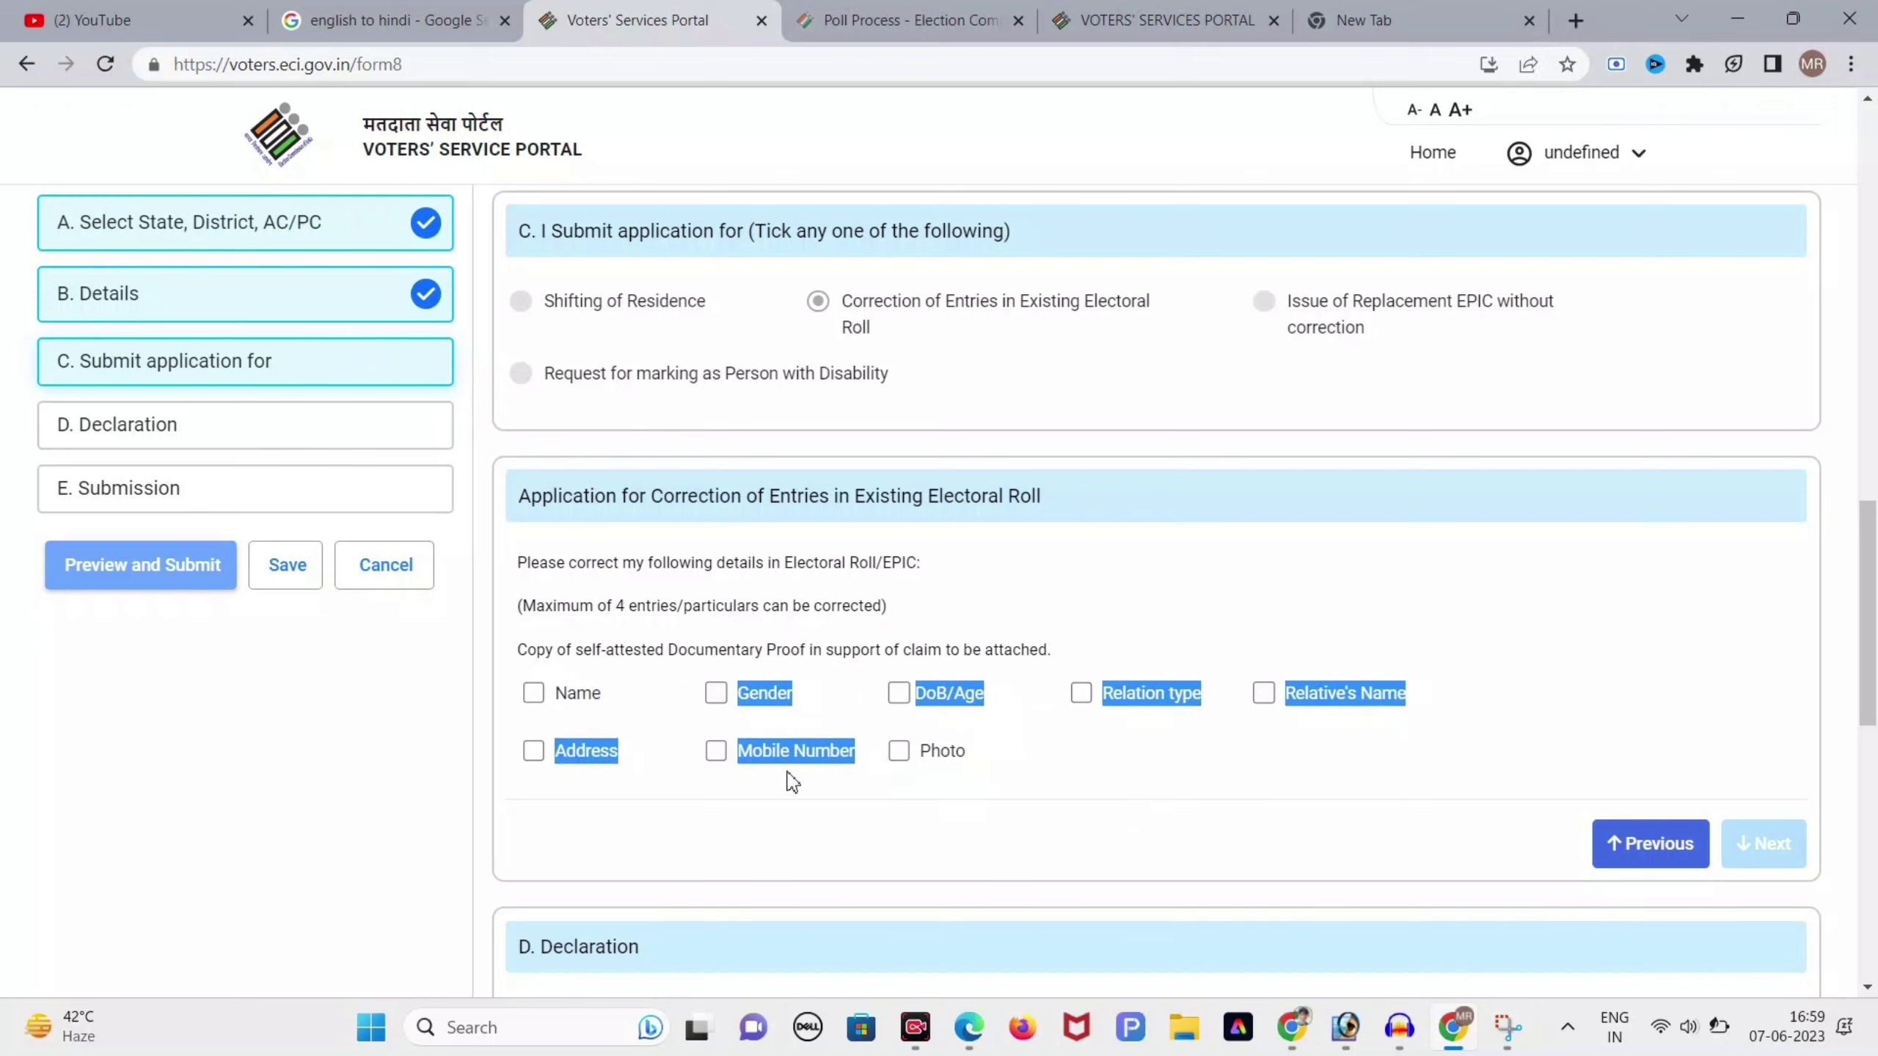
{"action": "left_click", "coordinate": [792, 782]}
{"action": "left_click", "coordinate": [898, 753]}
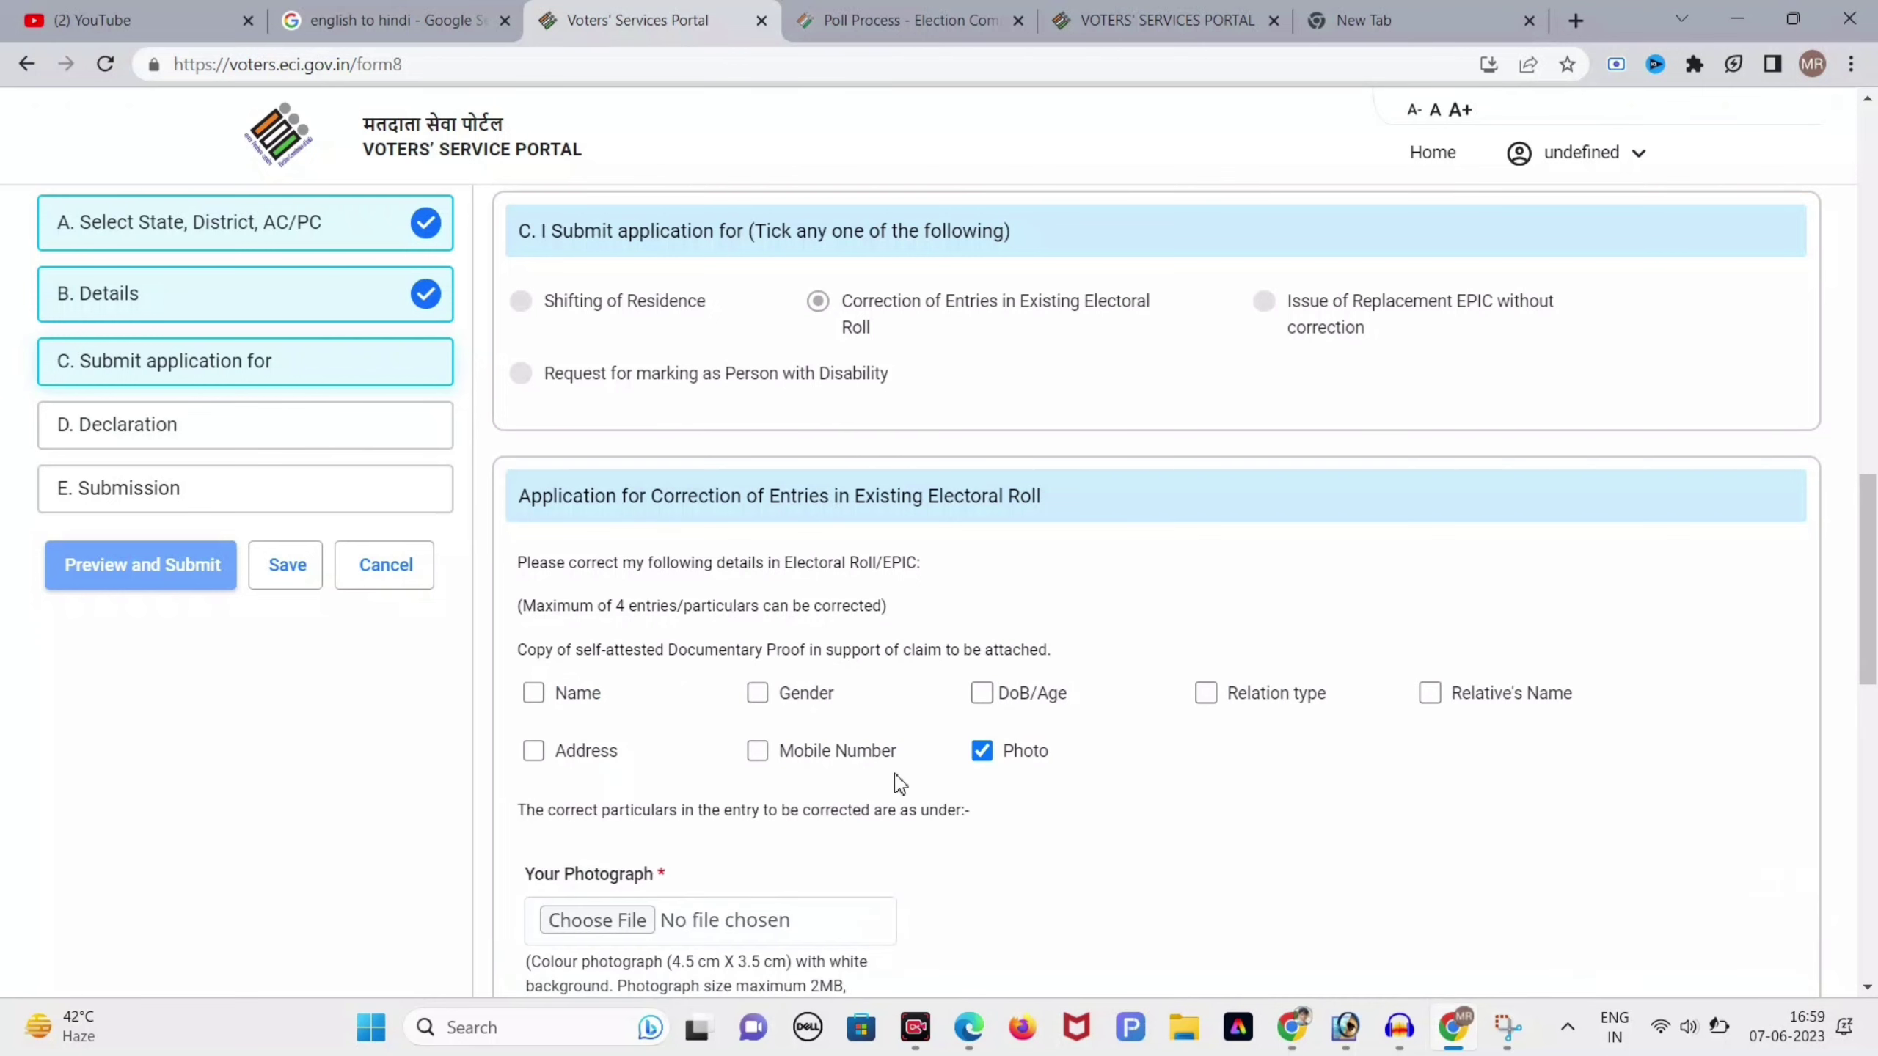
{"action": "left_click", "coordinate": [992, 763]}
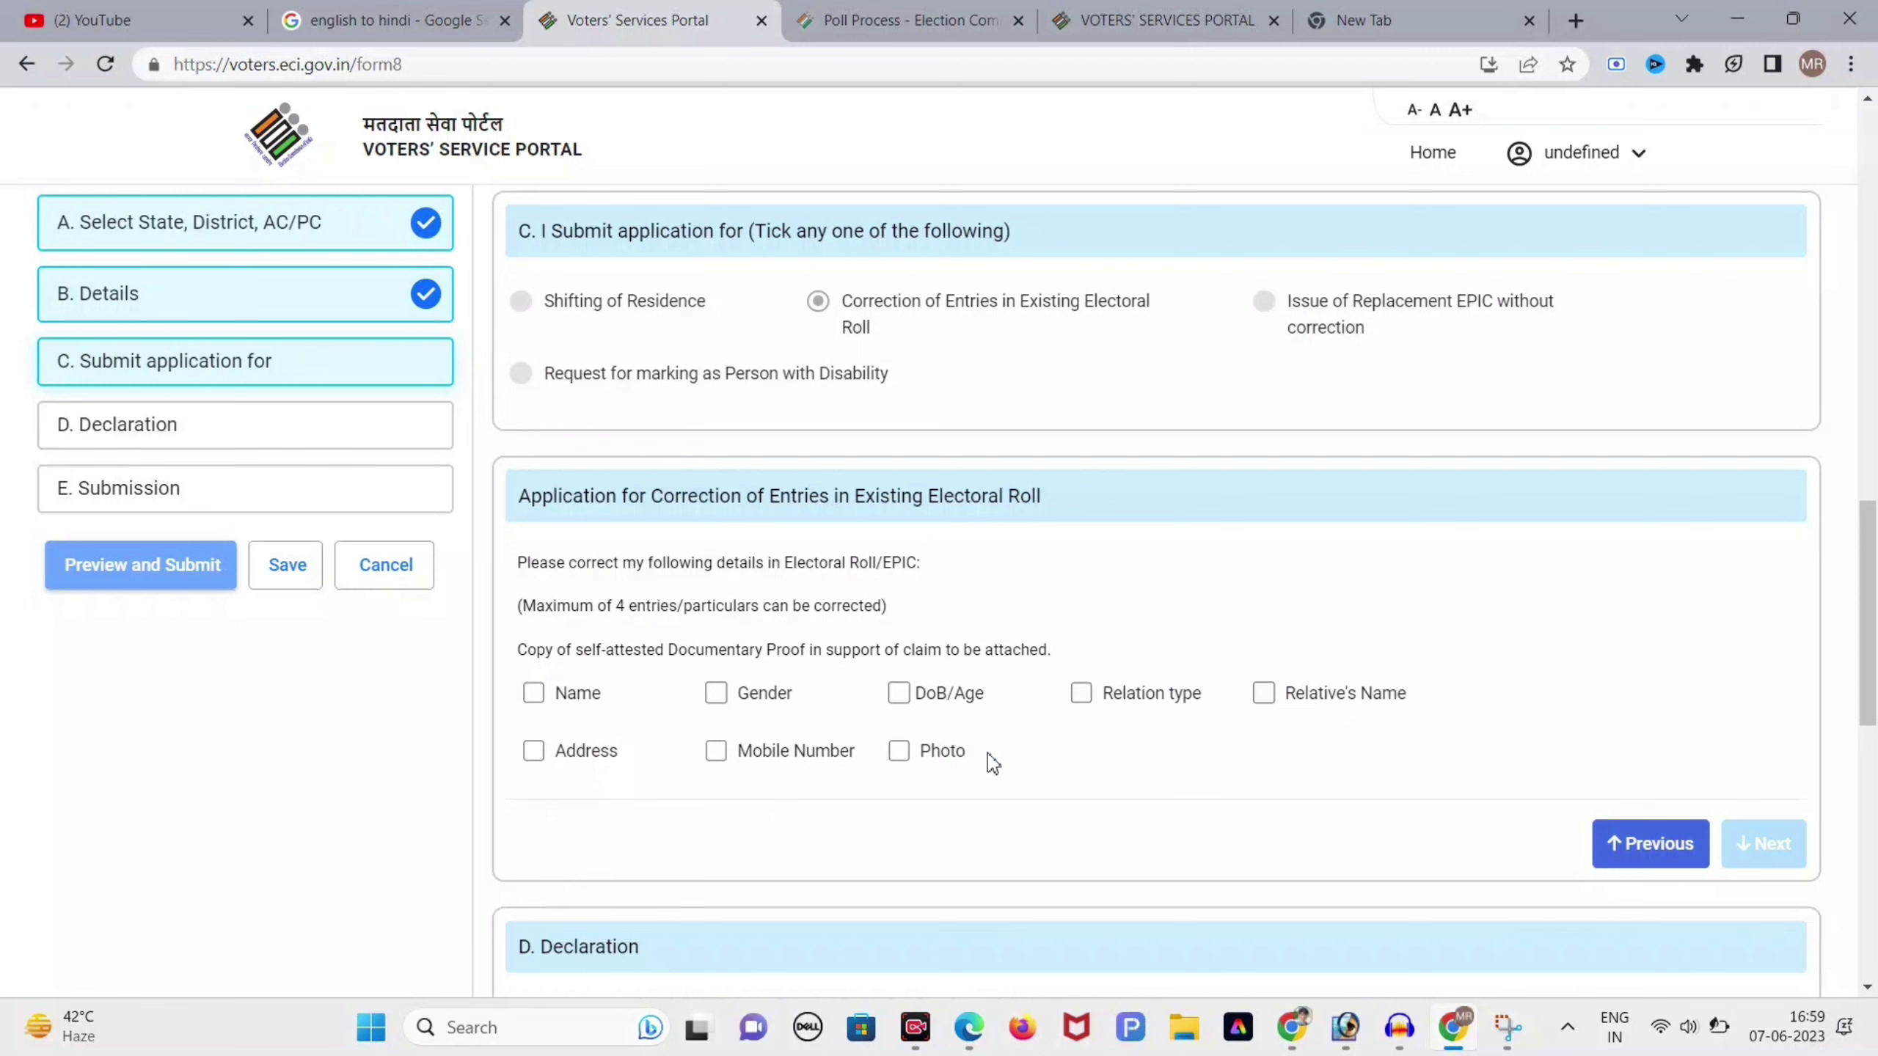
- Choose Mobile Number as the entry to correct, fill in the applicant's mobile number and request an OTP for it
{"action": "left_click", "coordinate": [719, 753]}
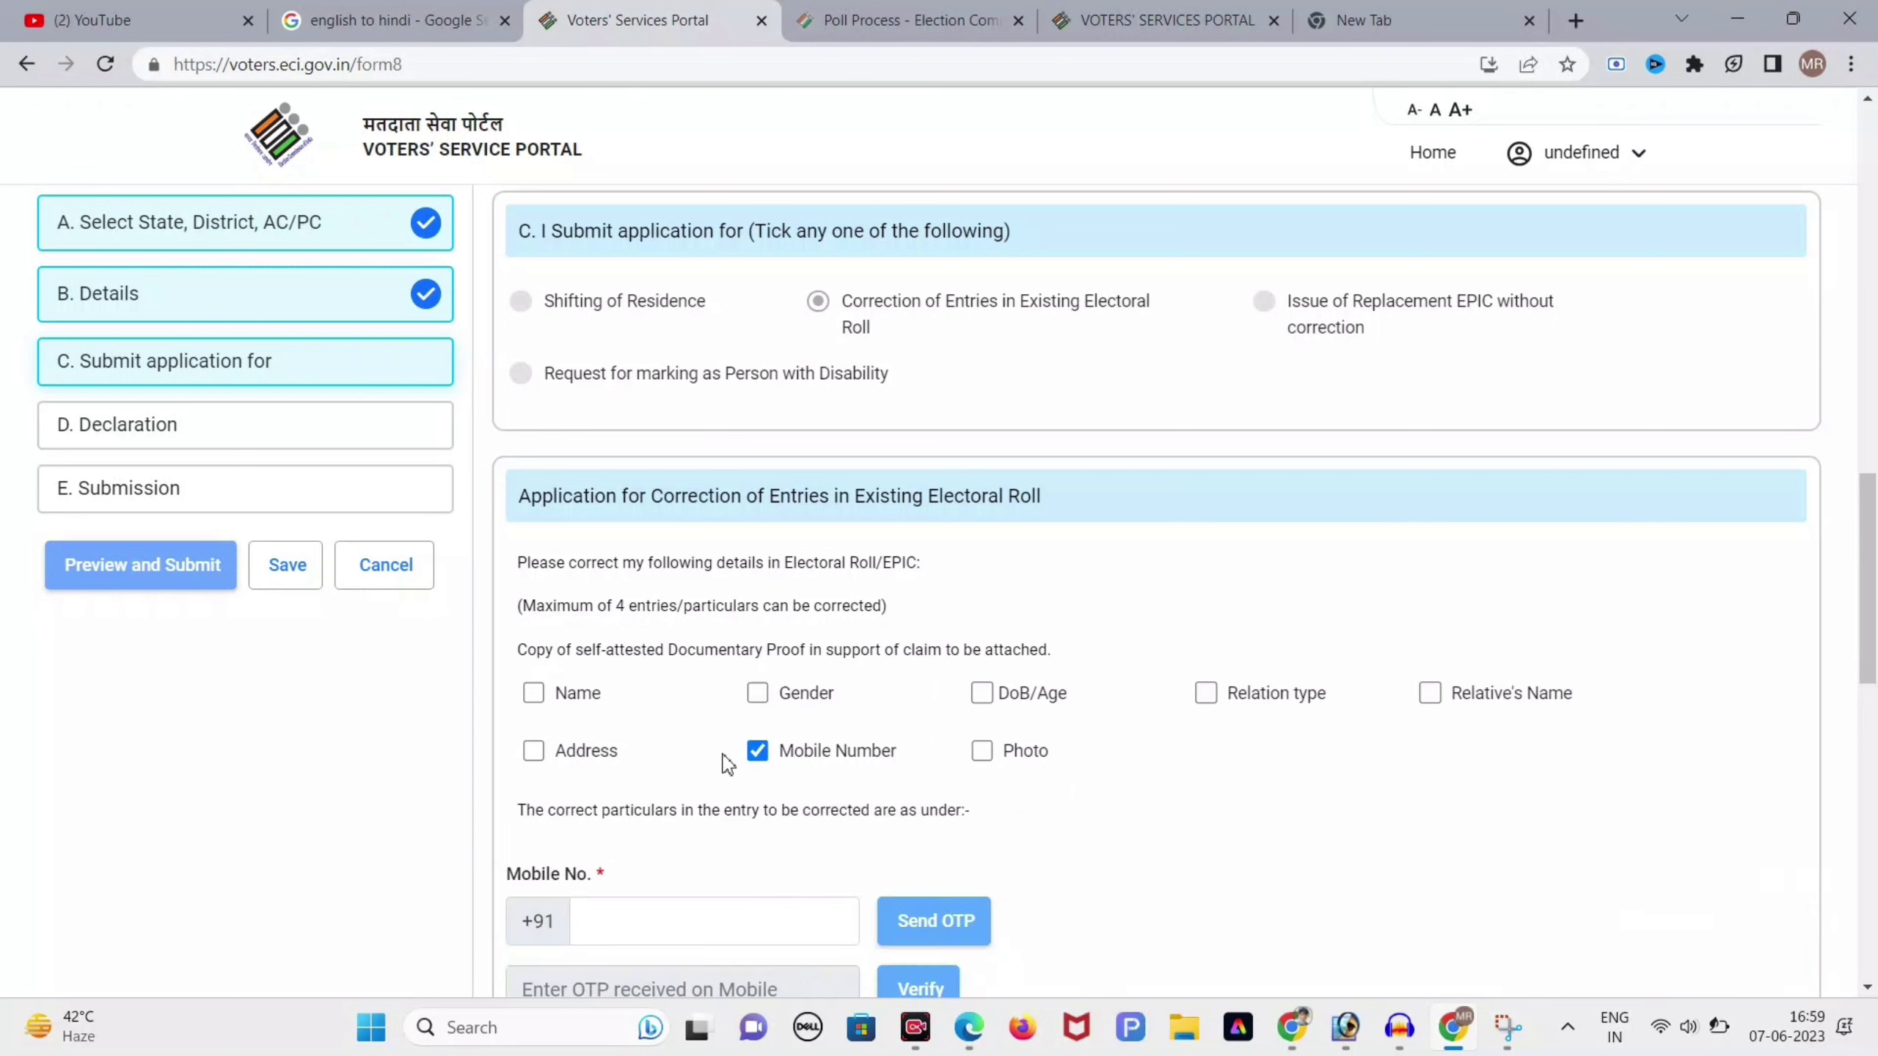
{"action": "left_click", "coordinate": [710, 904]}
{"action": "key", "text": "Up"}
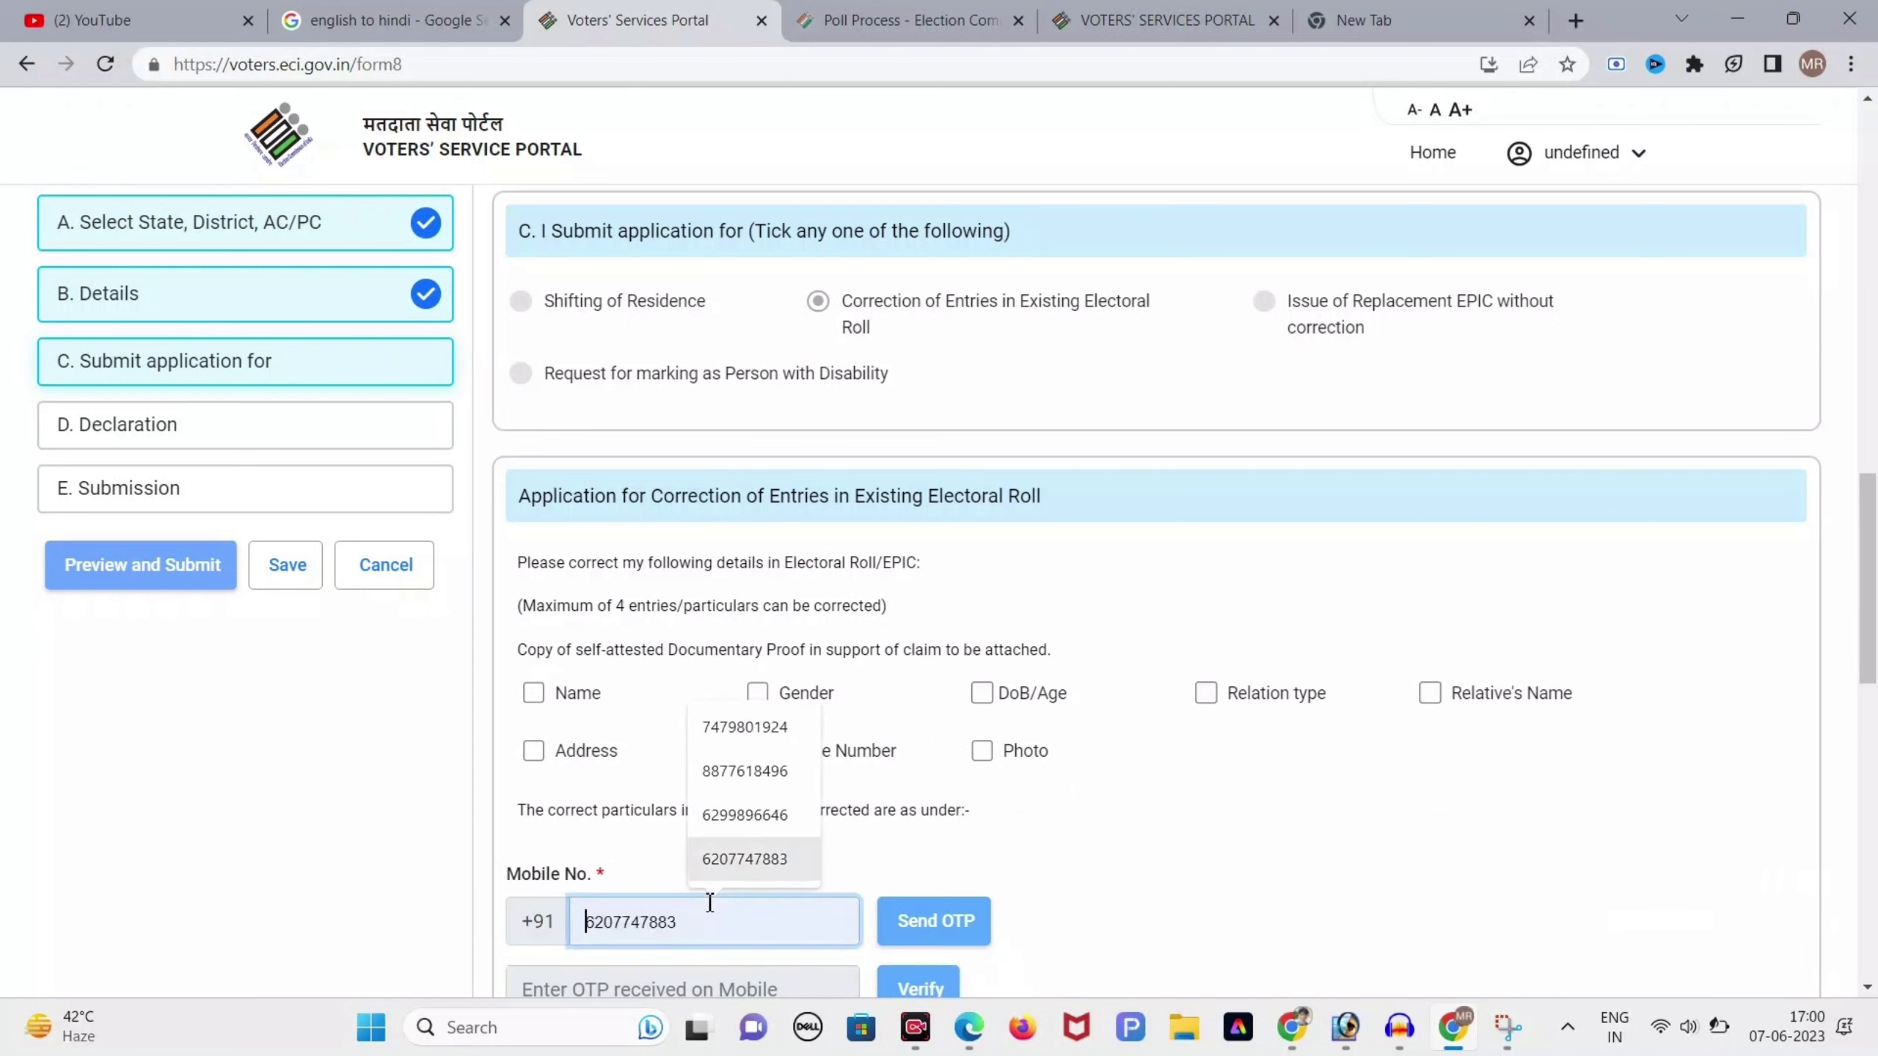
{"action": "key", "text": "Up"}
{"action": "key", "text": "Up"}
{"action": "key", "text": "Down"}
{"action": "key", "text": "Return"}
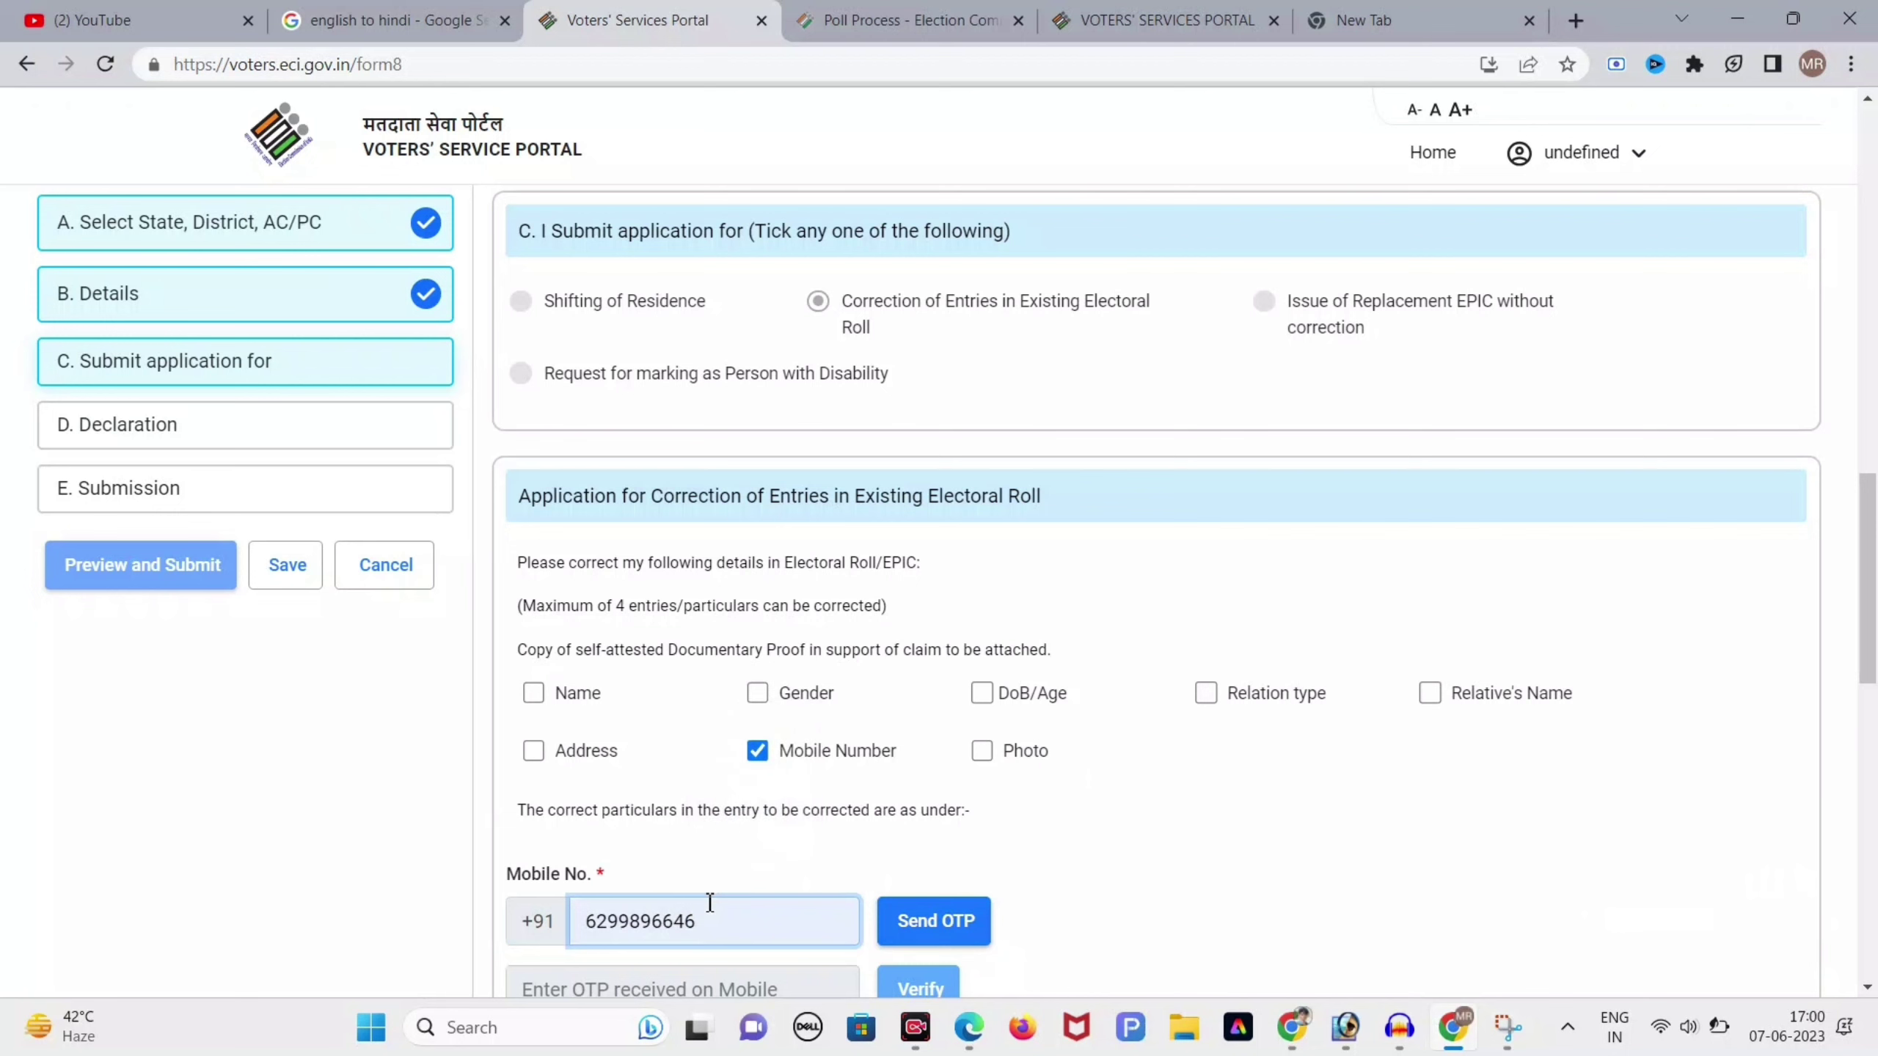
{"action": "left_click", "coordinate": [920, 923]}
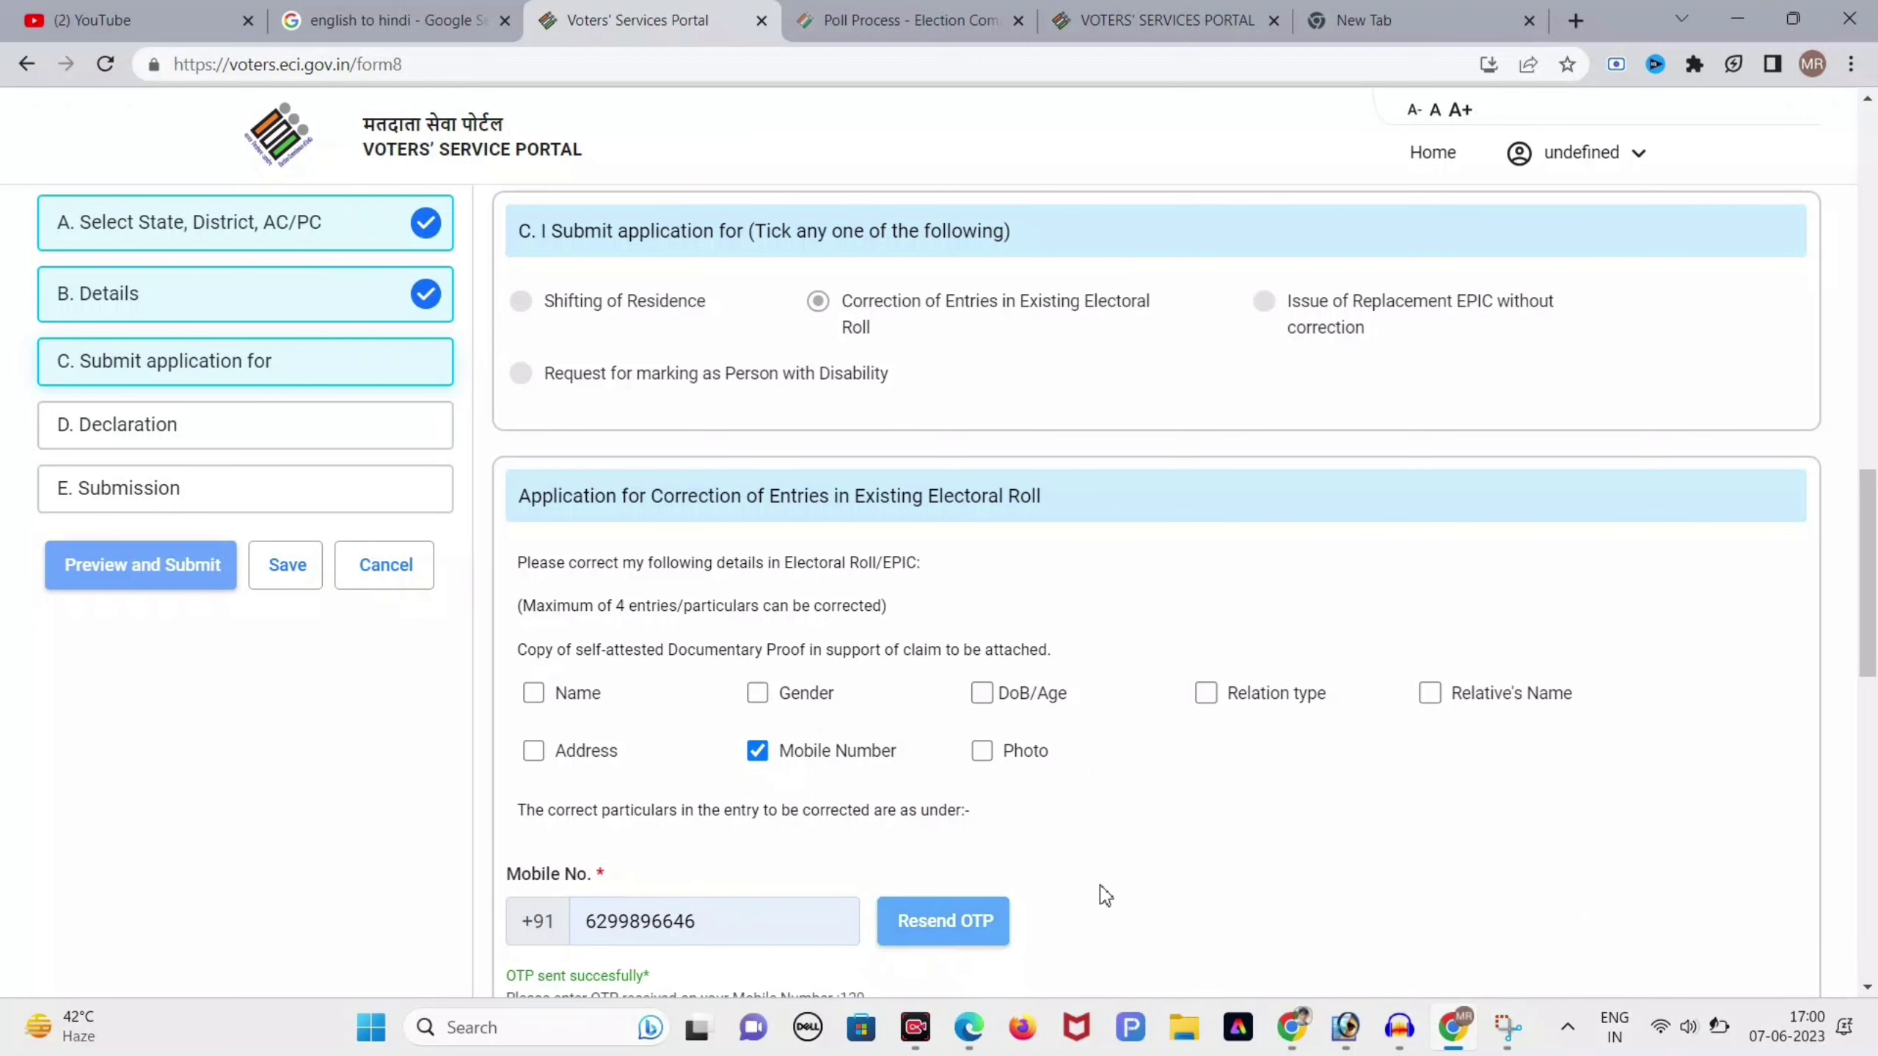
- Enter the OTP received on the mobile number and verify it
{"action": "scroll", "coordinate": [1102, 892], "scroll_direction": "down", "scroll_amount": 2}
{"action": "left_click", "coordinate": [752, 822]}
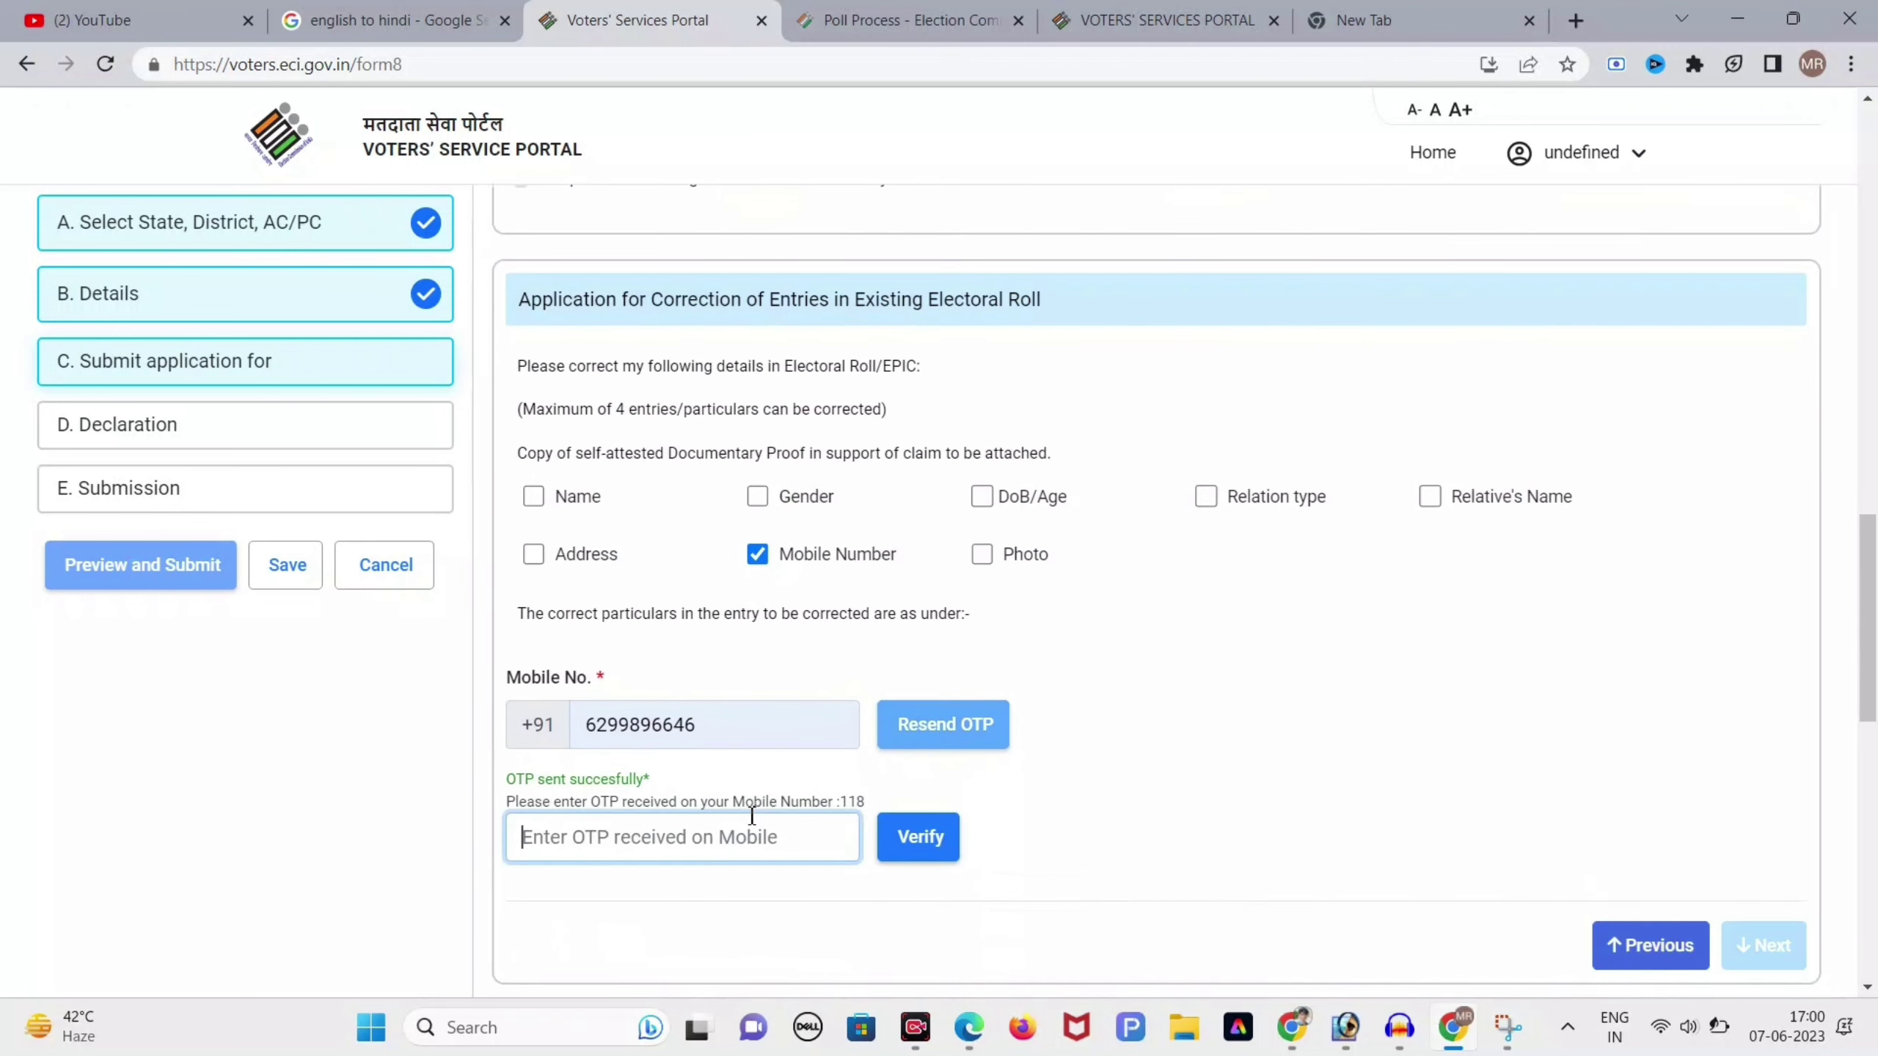
{"action": "key", "text": "ctrl+v"}
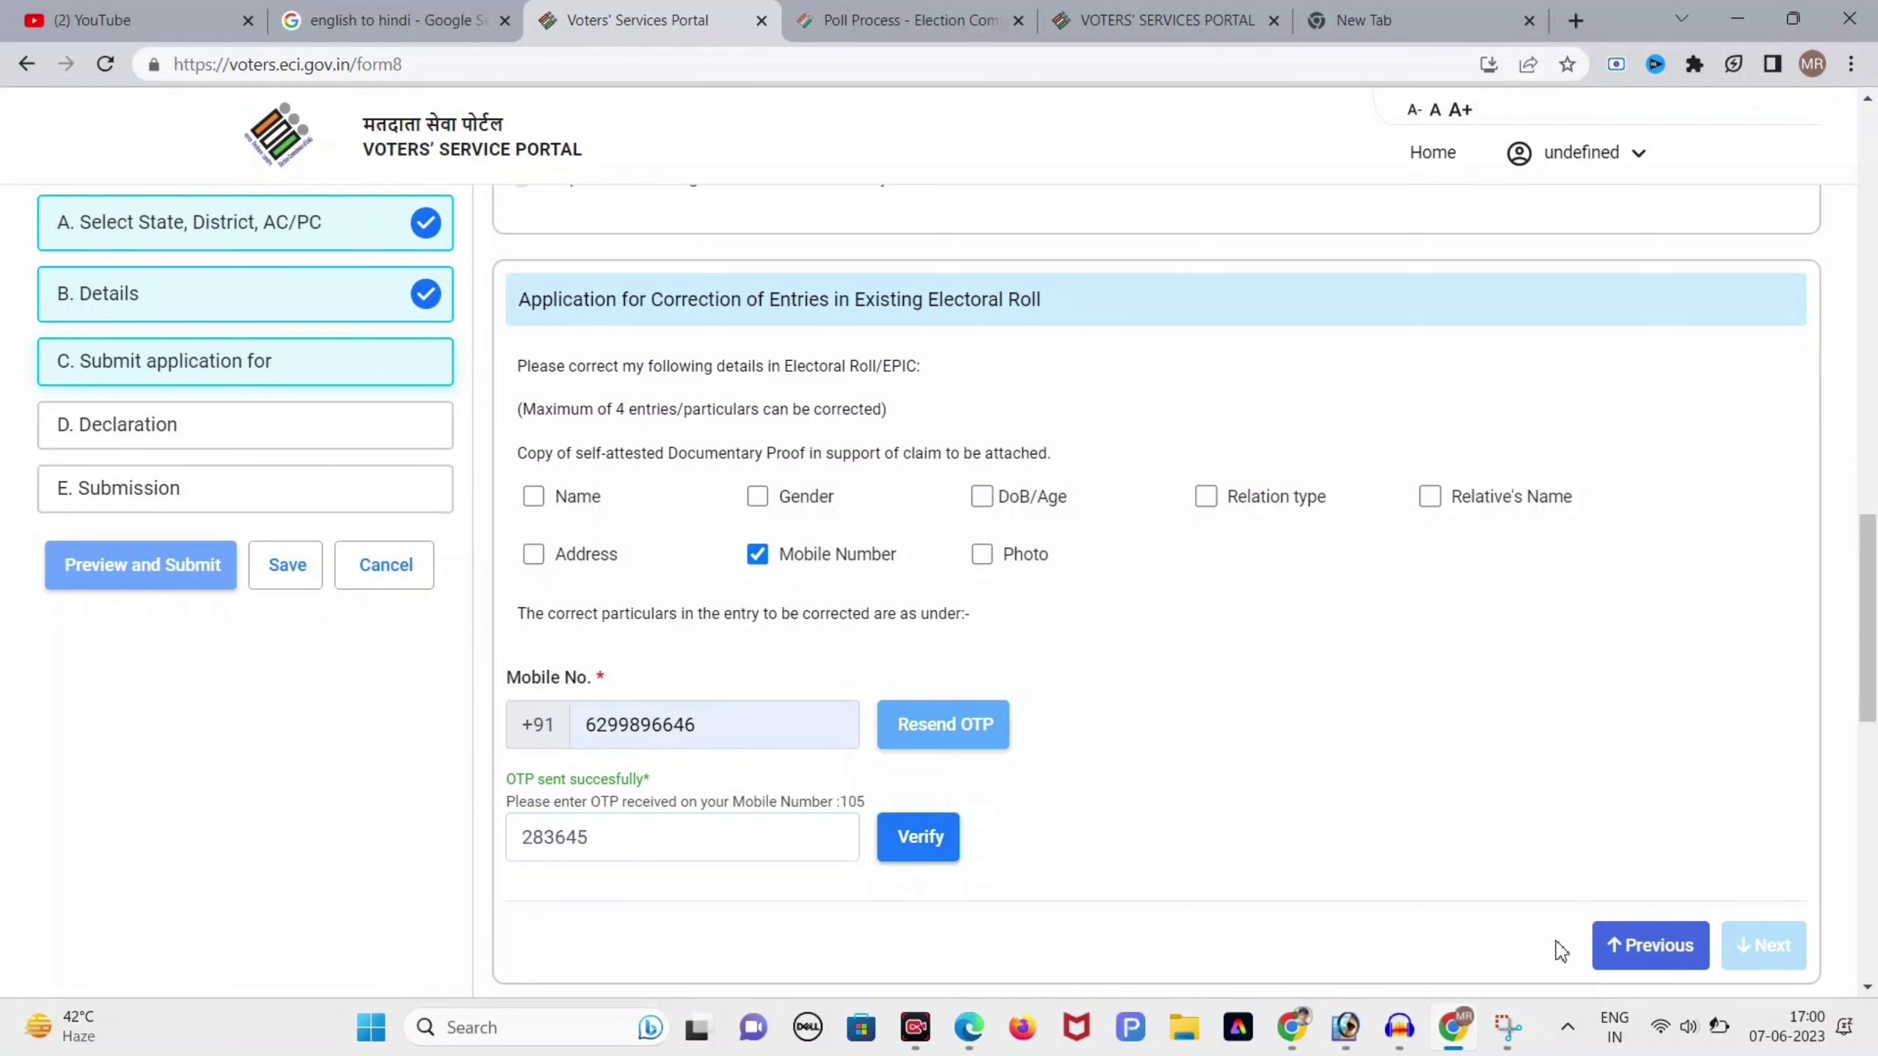
{"action": "key", "text": "Return"}
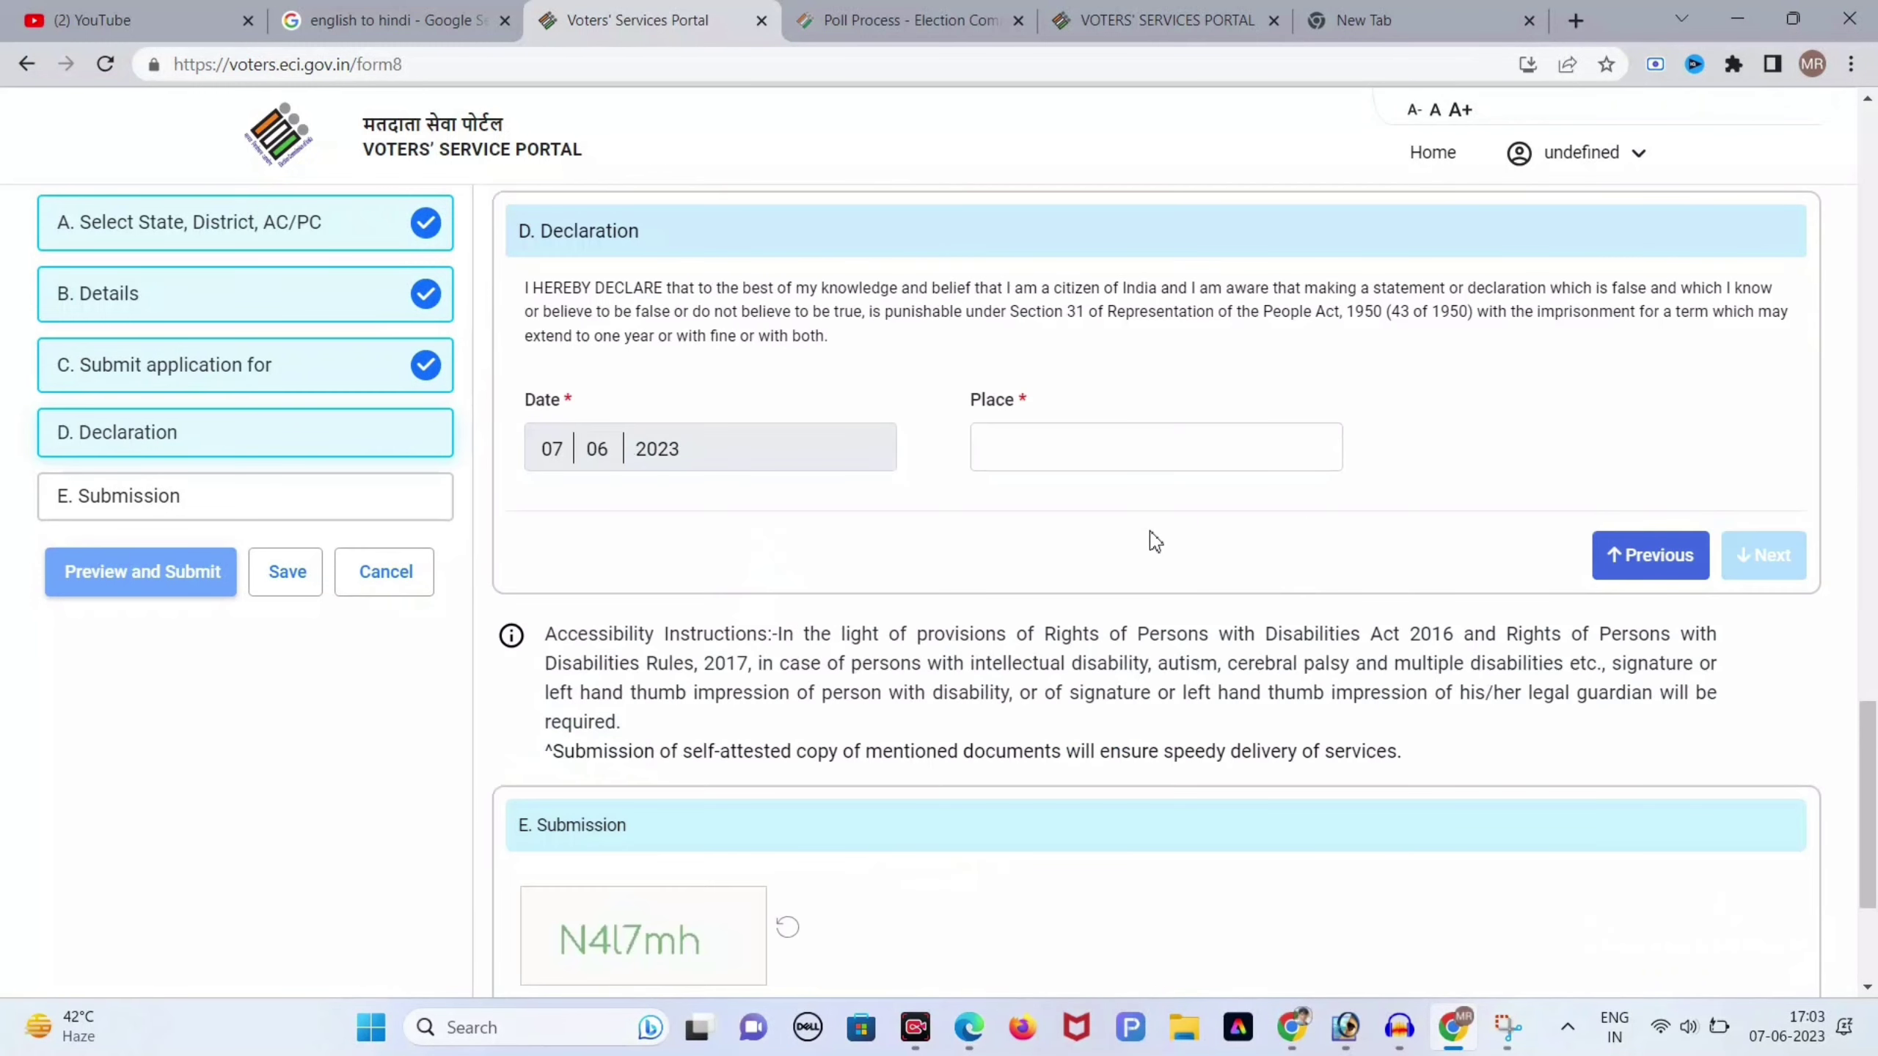
- Enter PURAINI as the place in the Declaration section and continue to the Submission section
{"action": "left_click", "coordinate": [1070, 446]}
{"action": "type", "text": "P"}
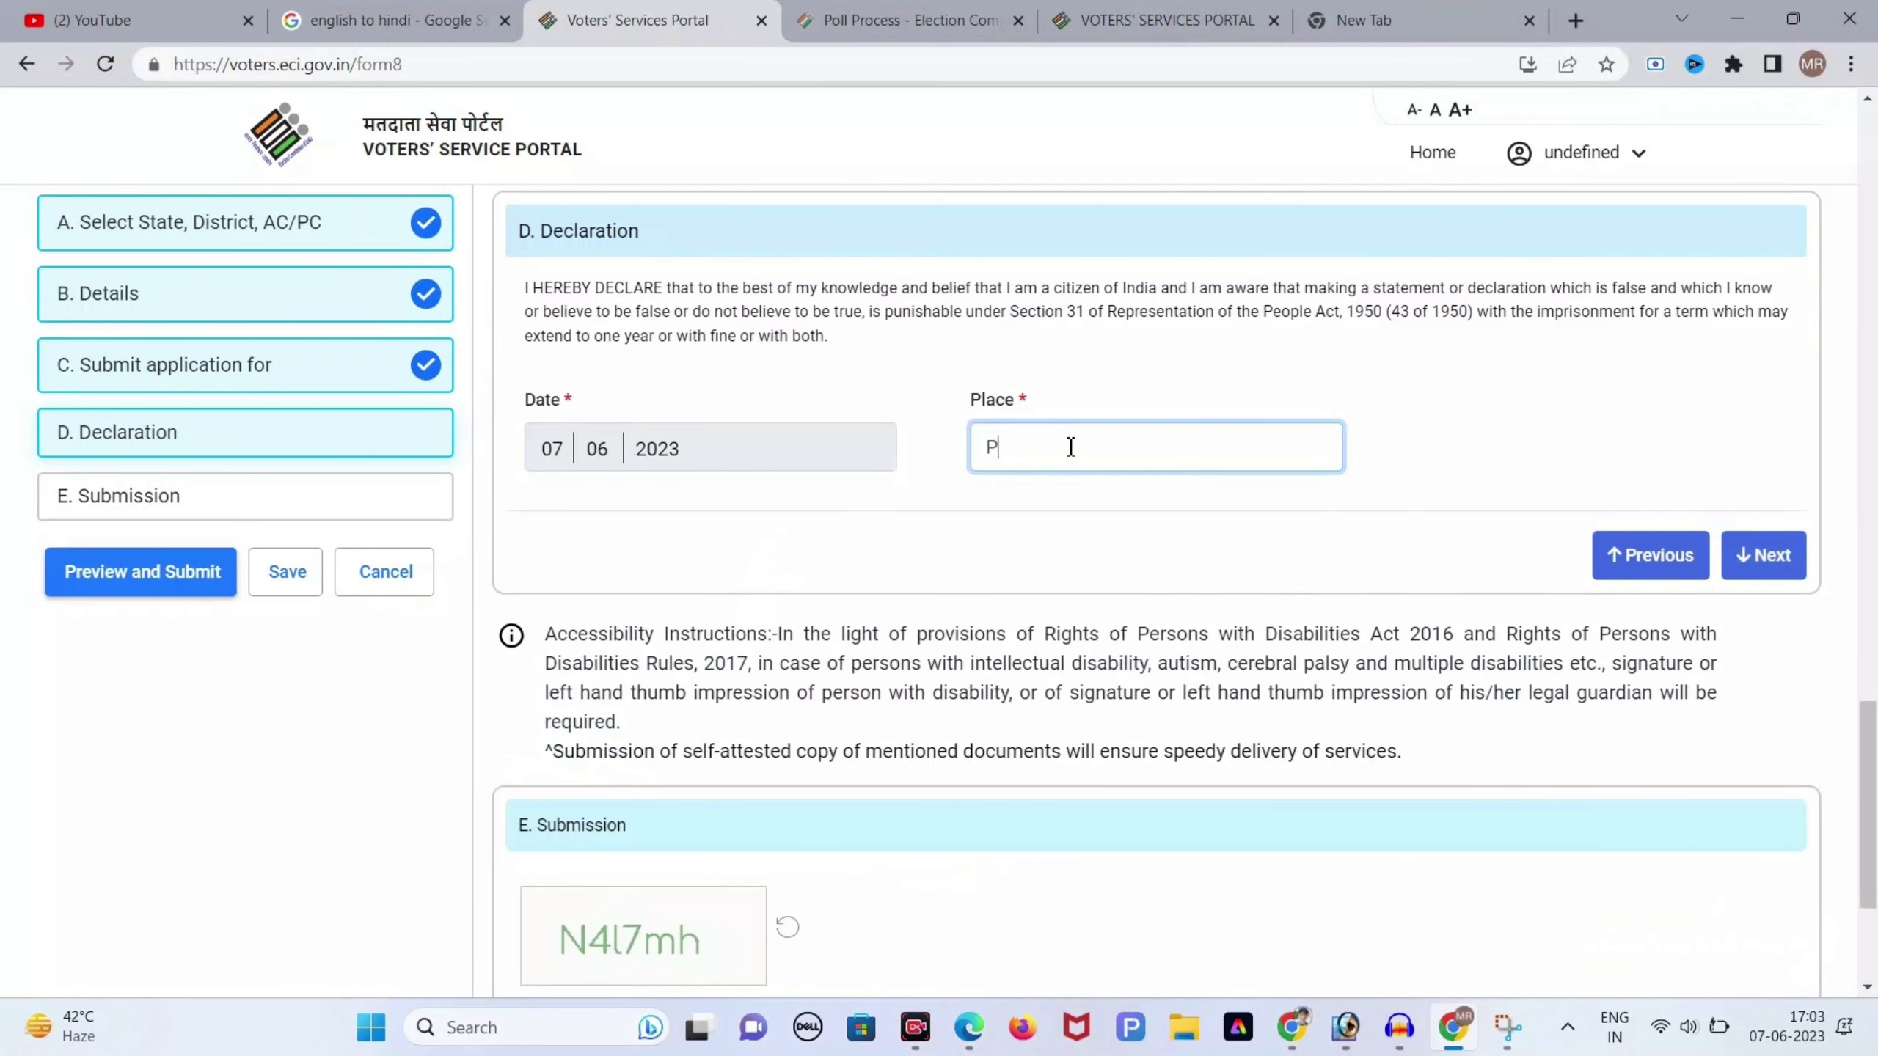
{"action": "type", "text": "URAINI"}
{"action": "left_click", "coordinate": [1735, 554]}
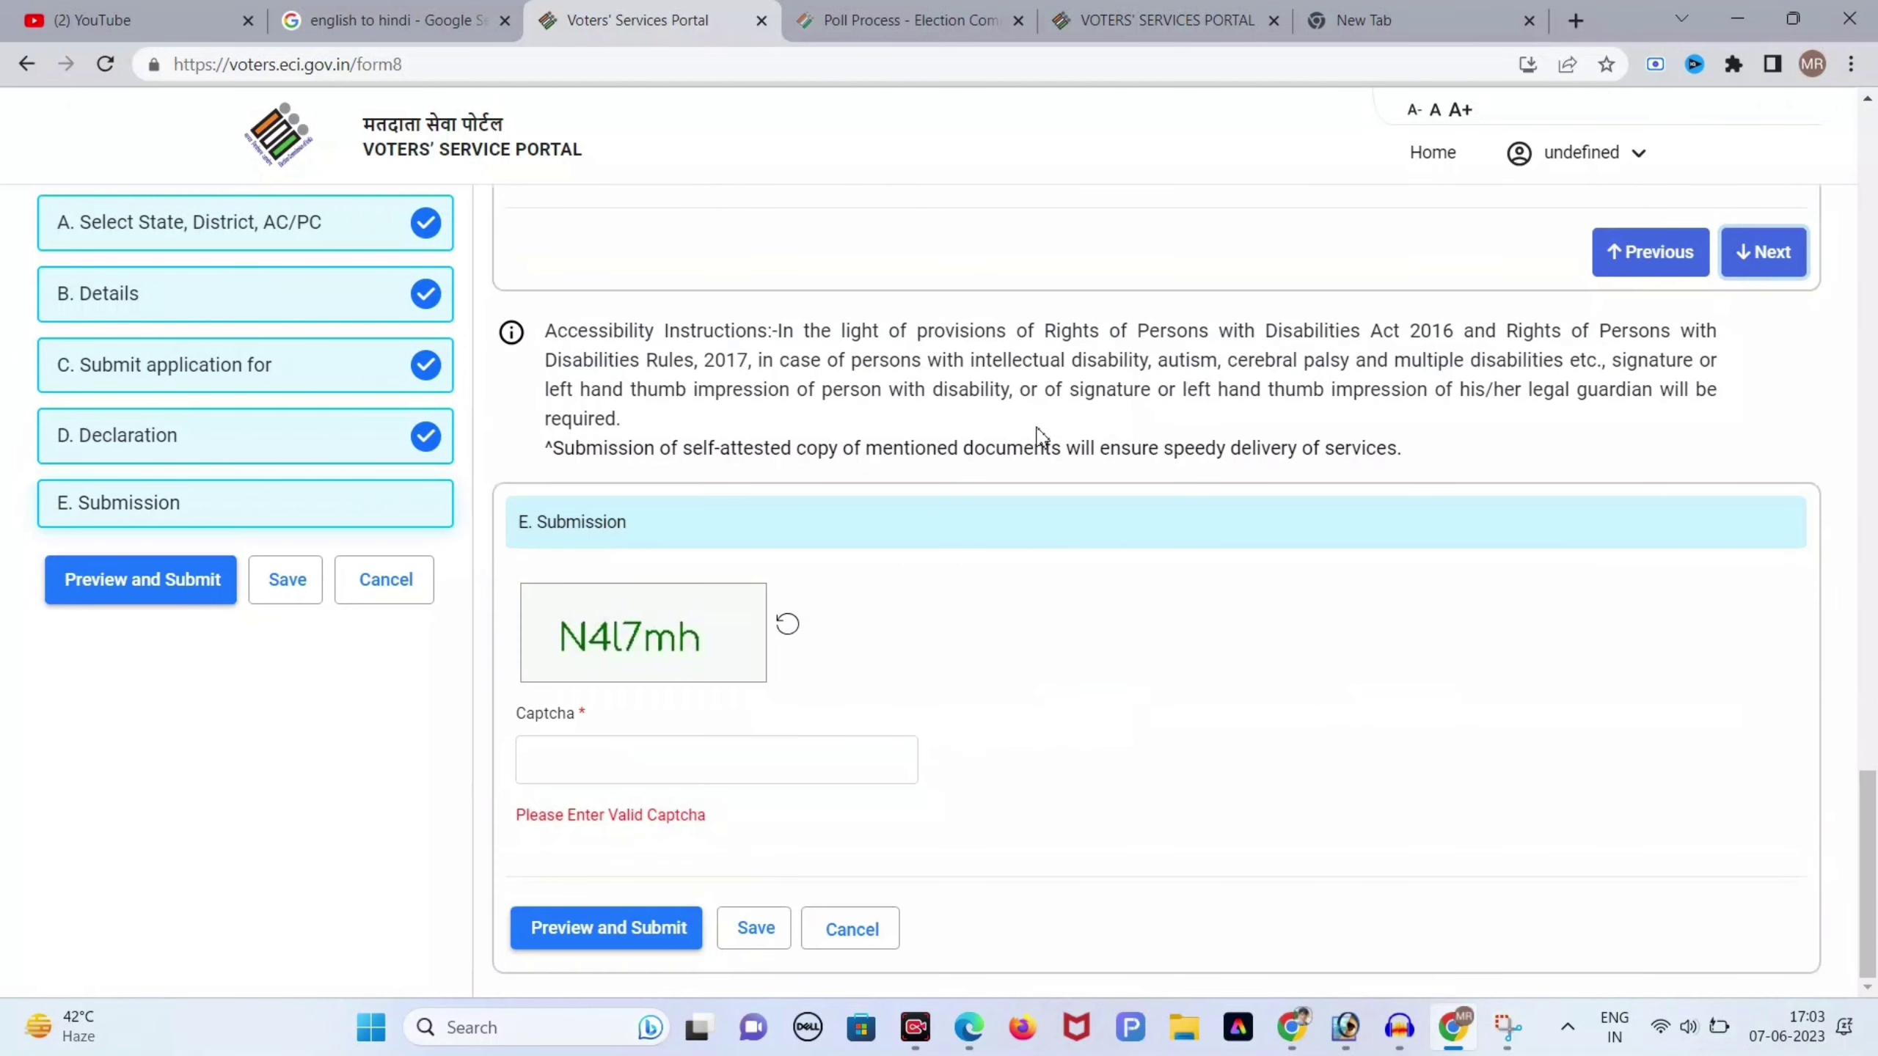
- Enter the captcha shown in the Submission section, then review the Form 8 preview to its end and submit it
{"action": "left_click", "coordinate": [675, 755]}
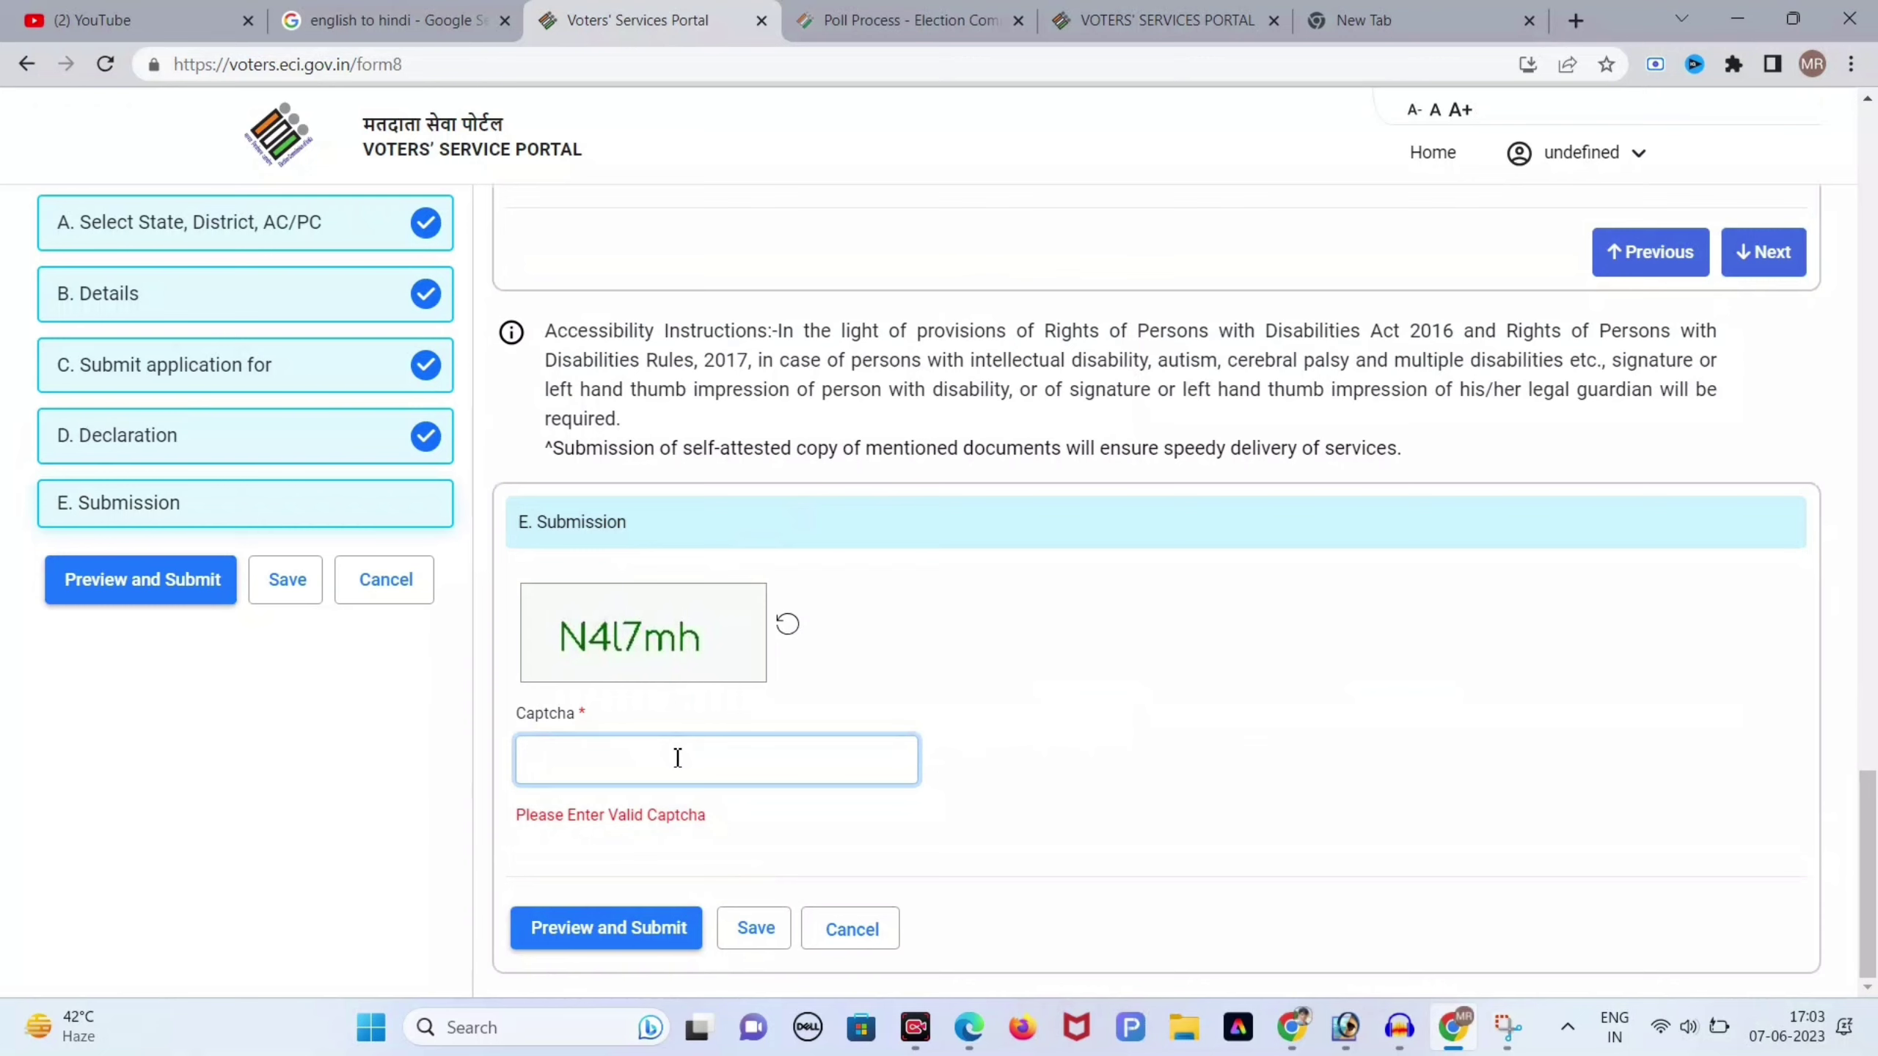
{"action": "type", "text": "N4"}
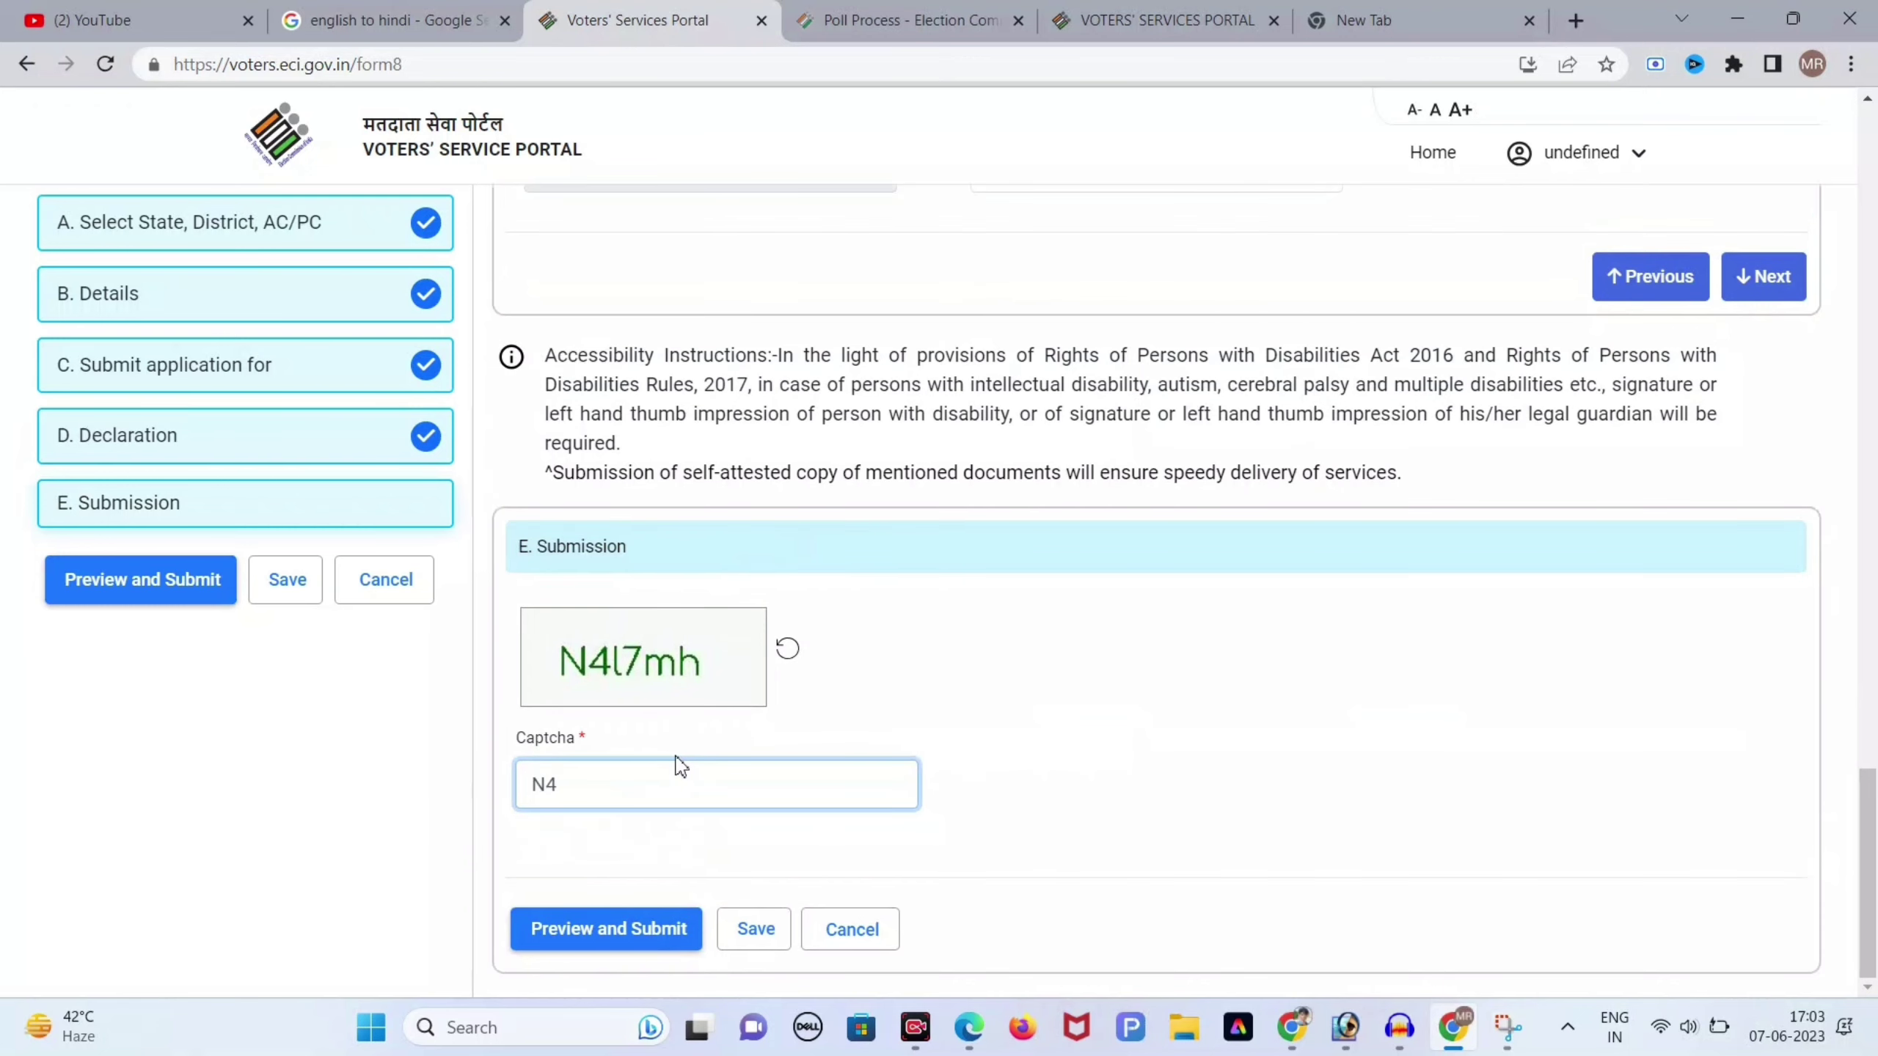
{"action": "type", "text": "l"}
{"action": "left_click", "coordinate": [660, 951]}
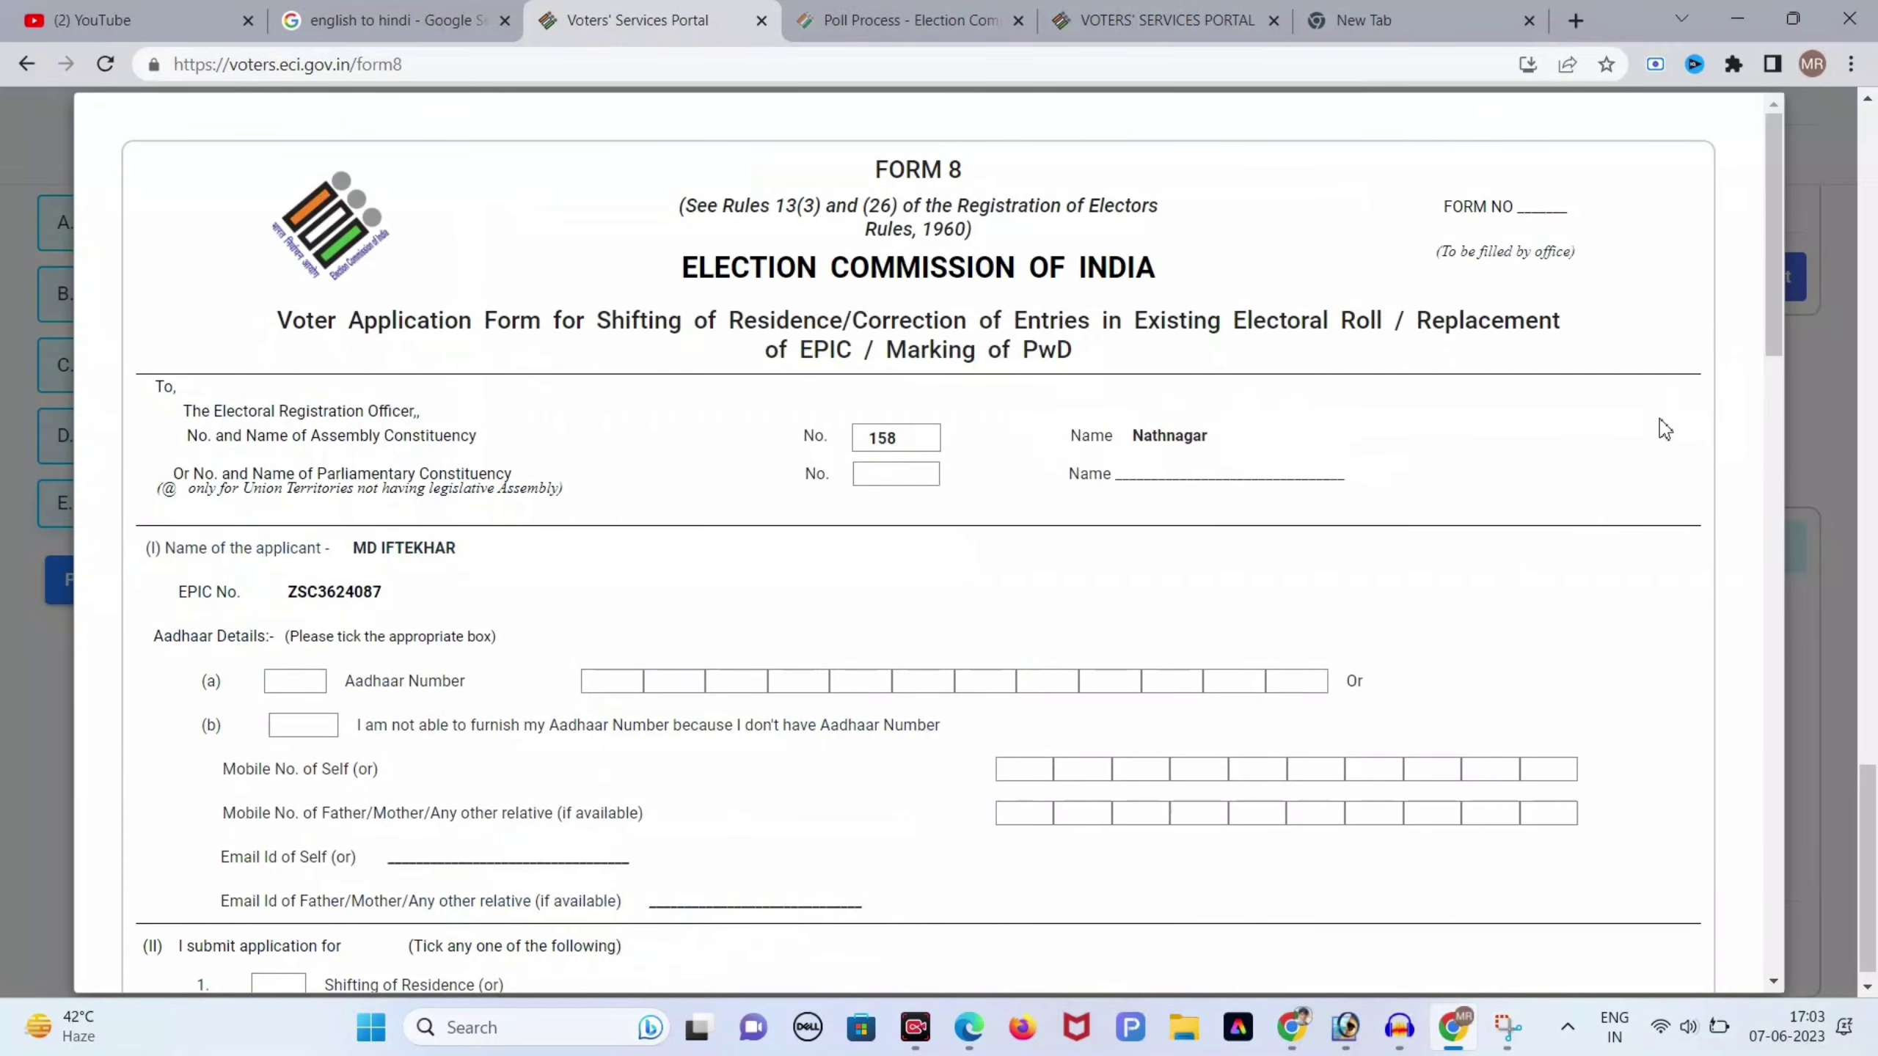
{"action": "left_click_drag", "start_coordinate": [1775, 328], "coordinate": [1782, 980]}
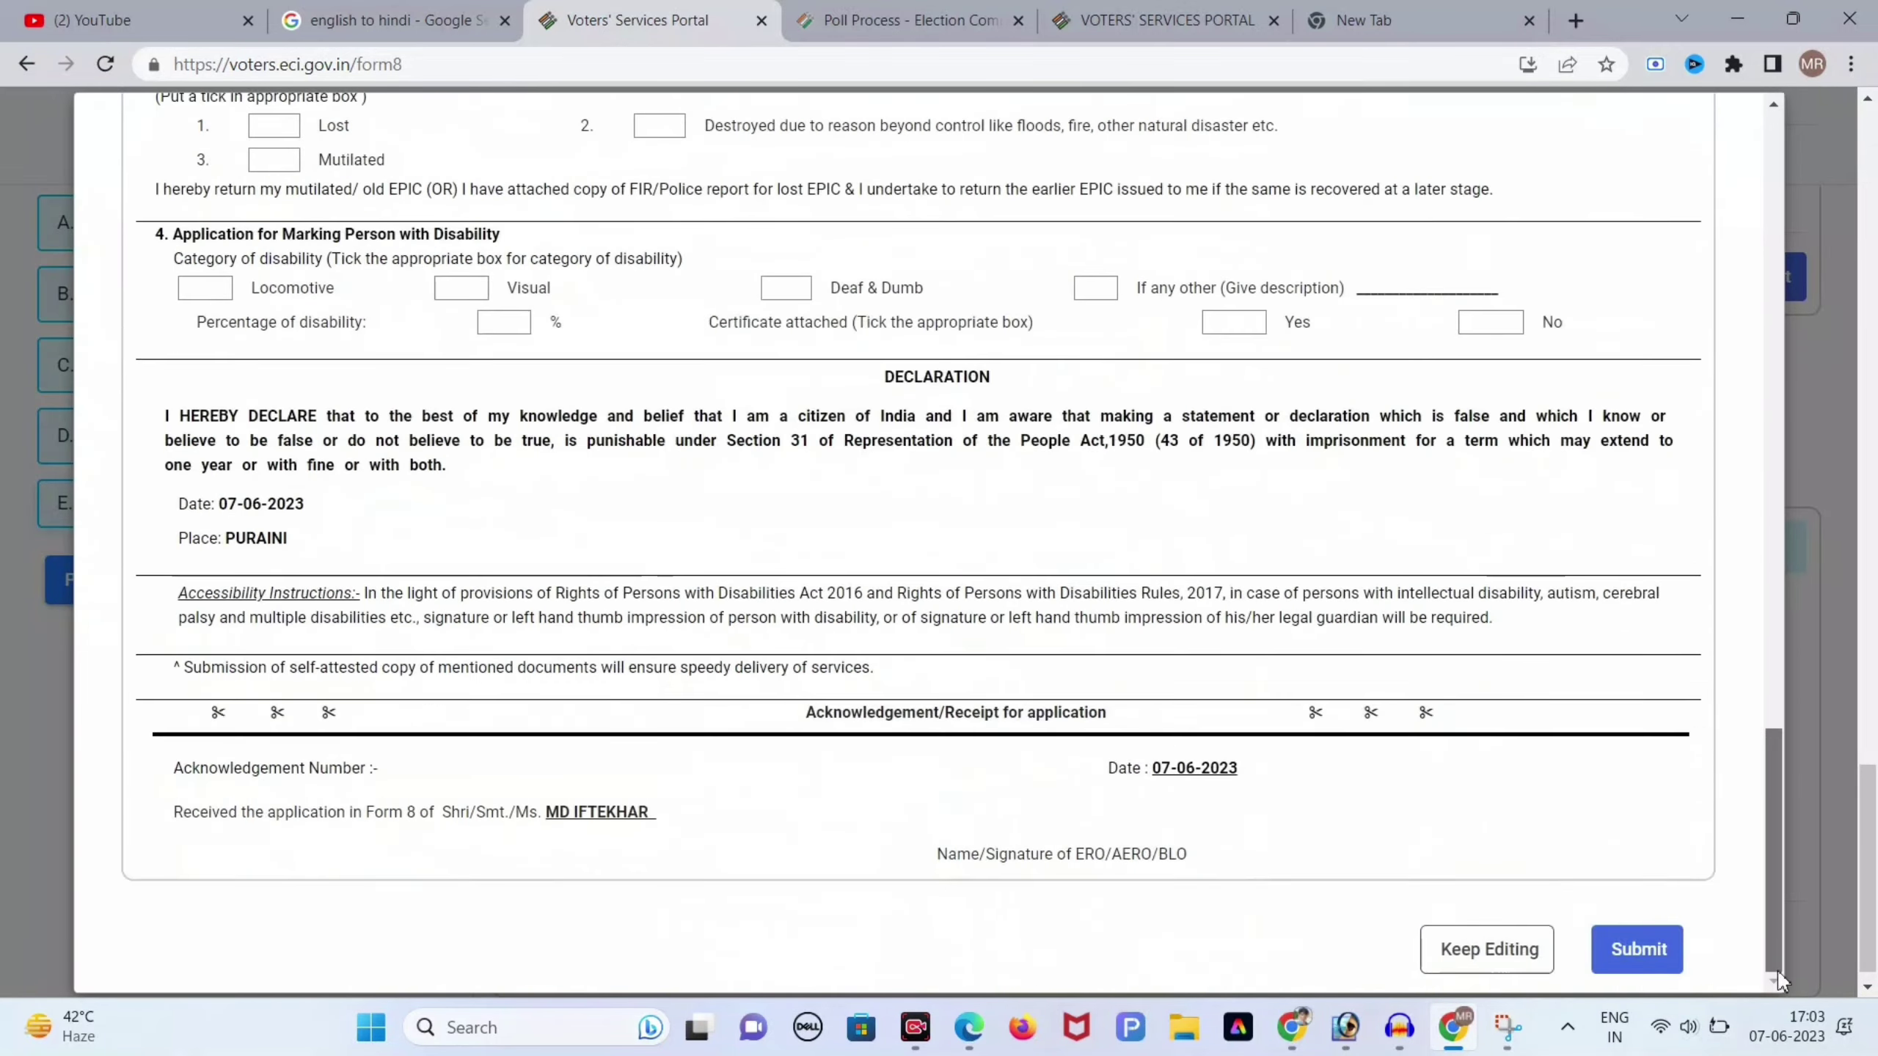
{"action": "left_click", "coordinate": [1664, 945]}
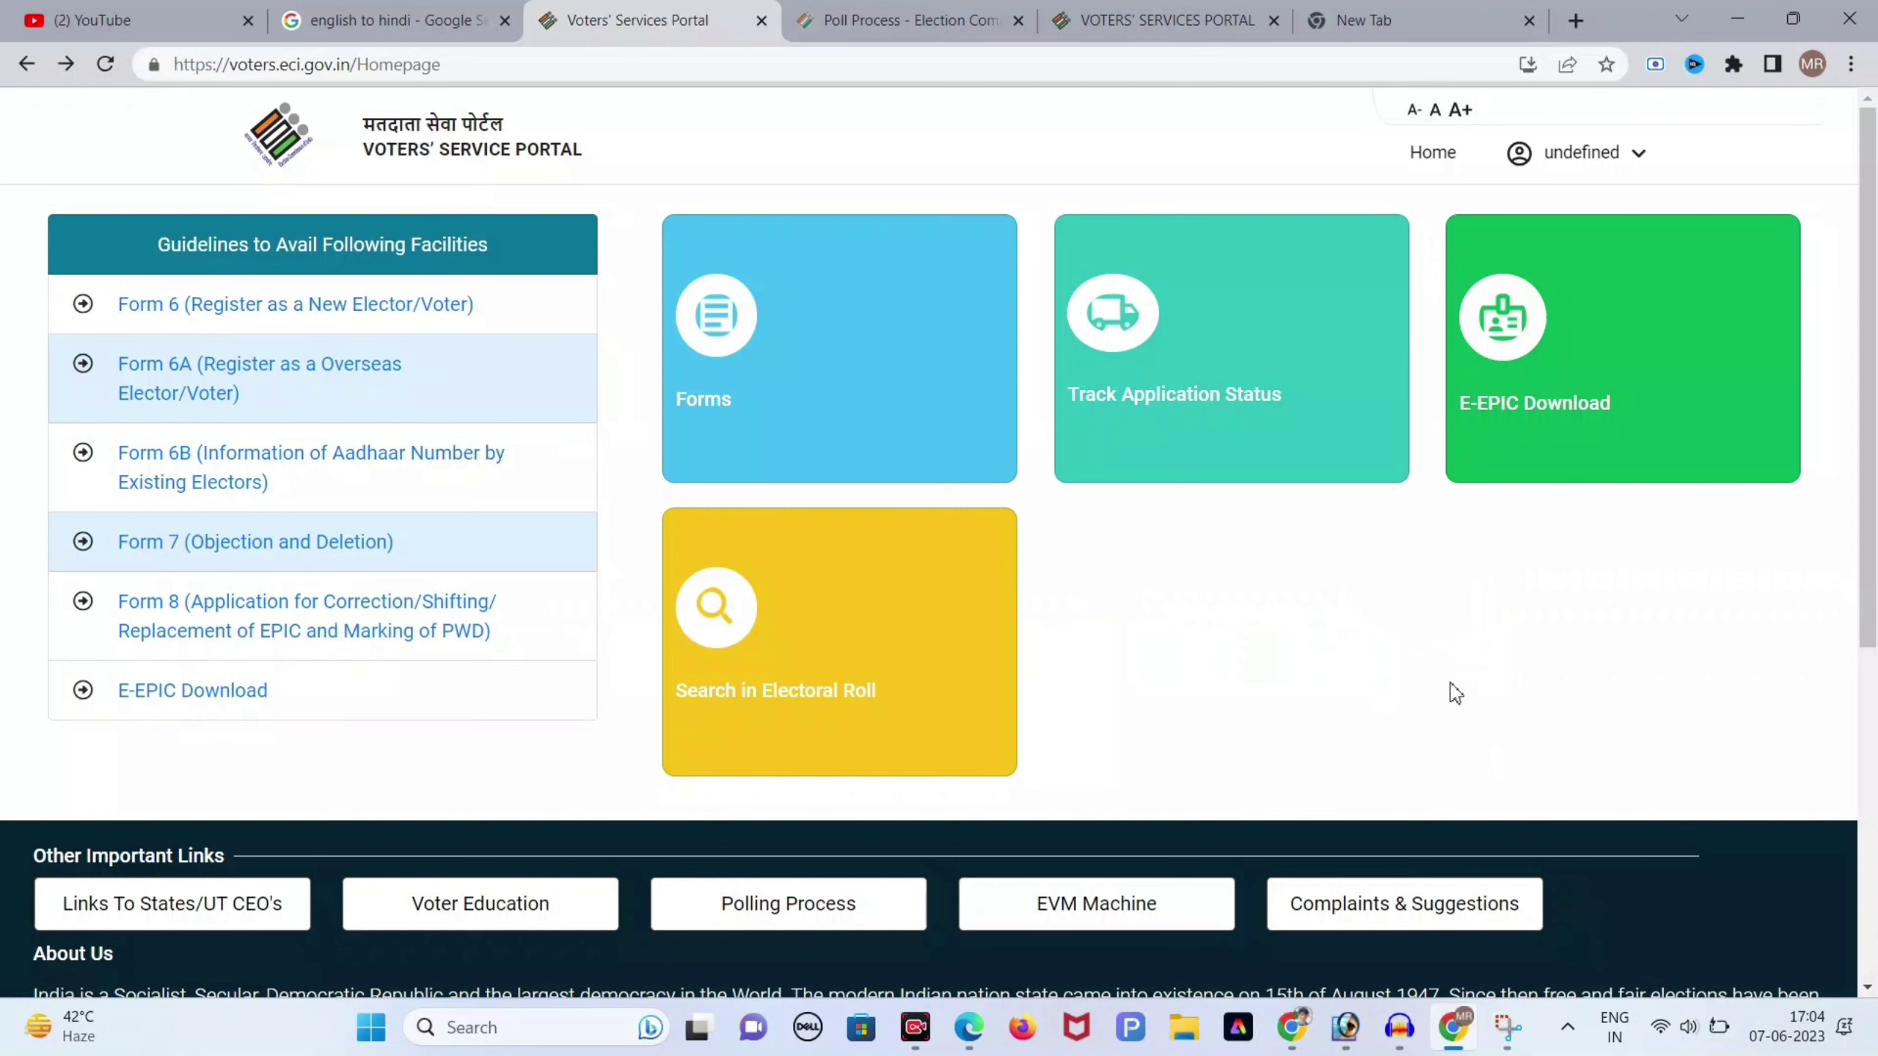
- Track an application's status by its reference number with Bihar as the state
{"action": "left_click", "coordinate": [1323, 469]}
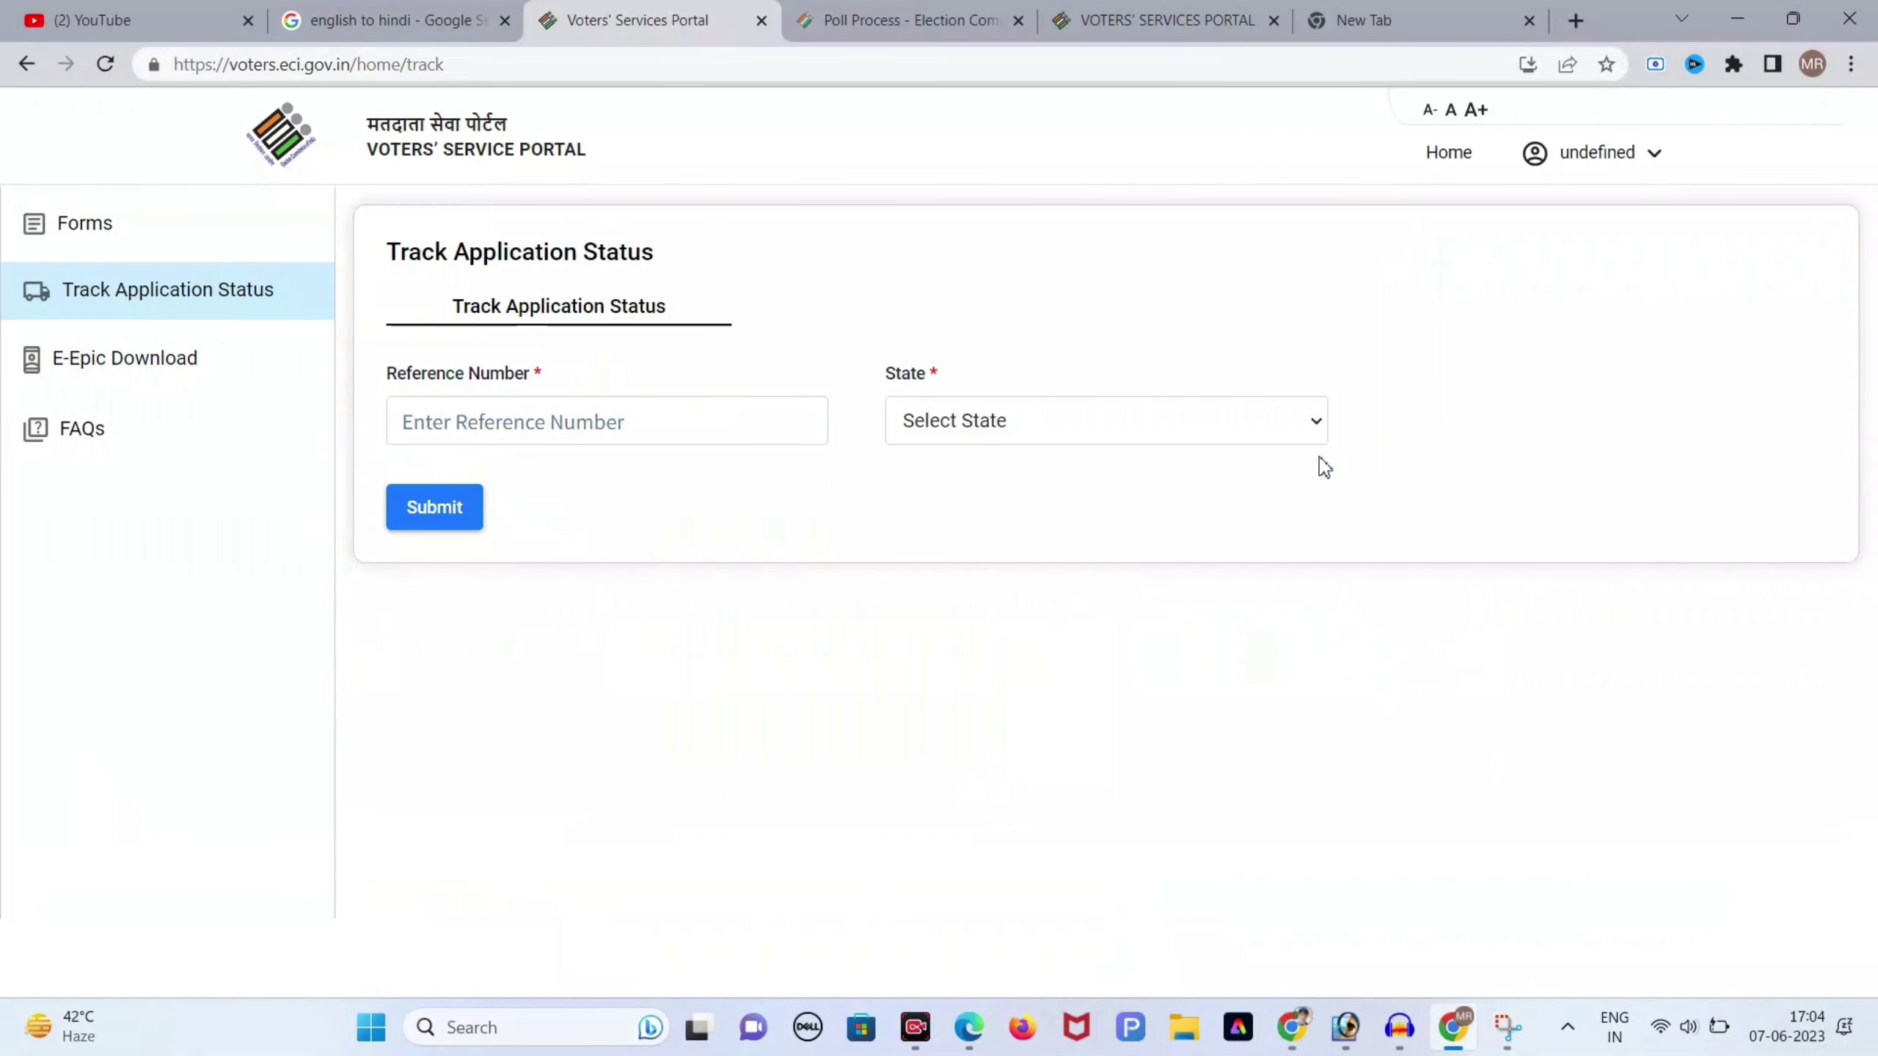
{"action": "left_click", "coordinate": [606, 420]}
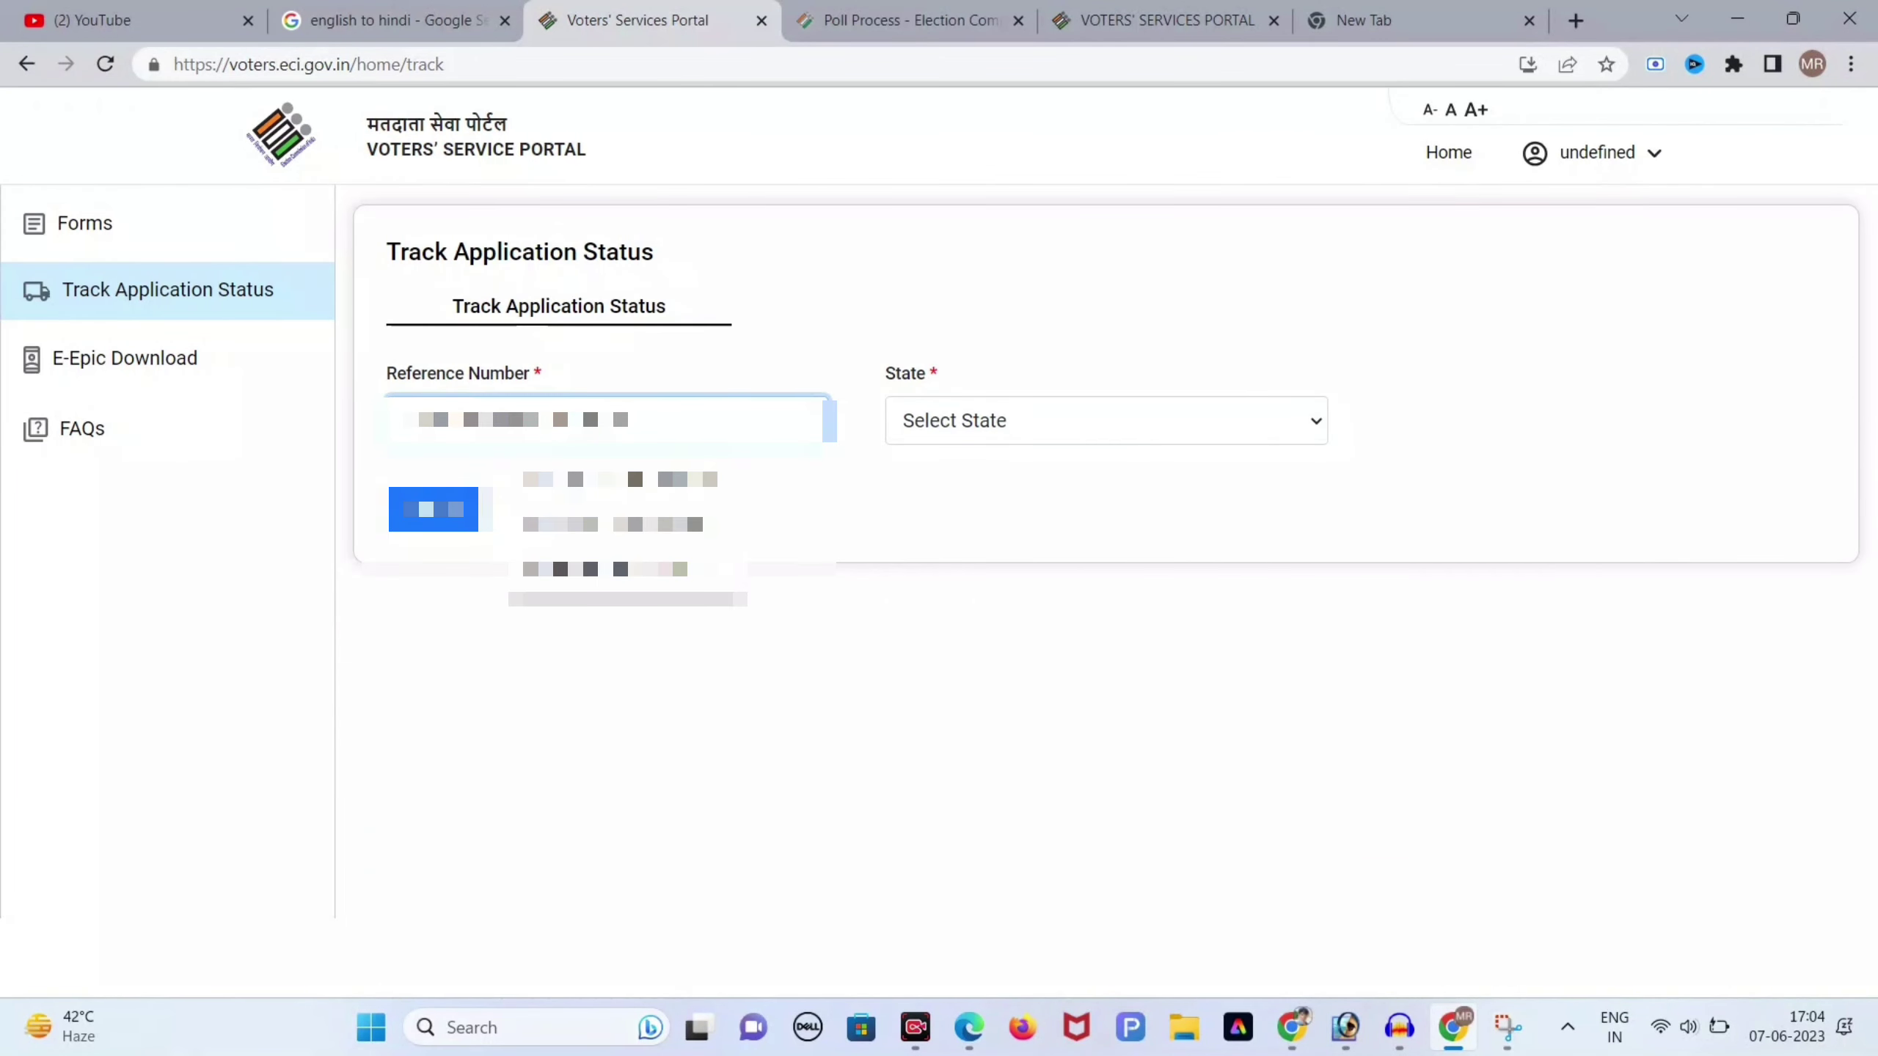
{"action": "left_click", "coordinate": [1107, 420]}
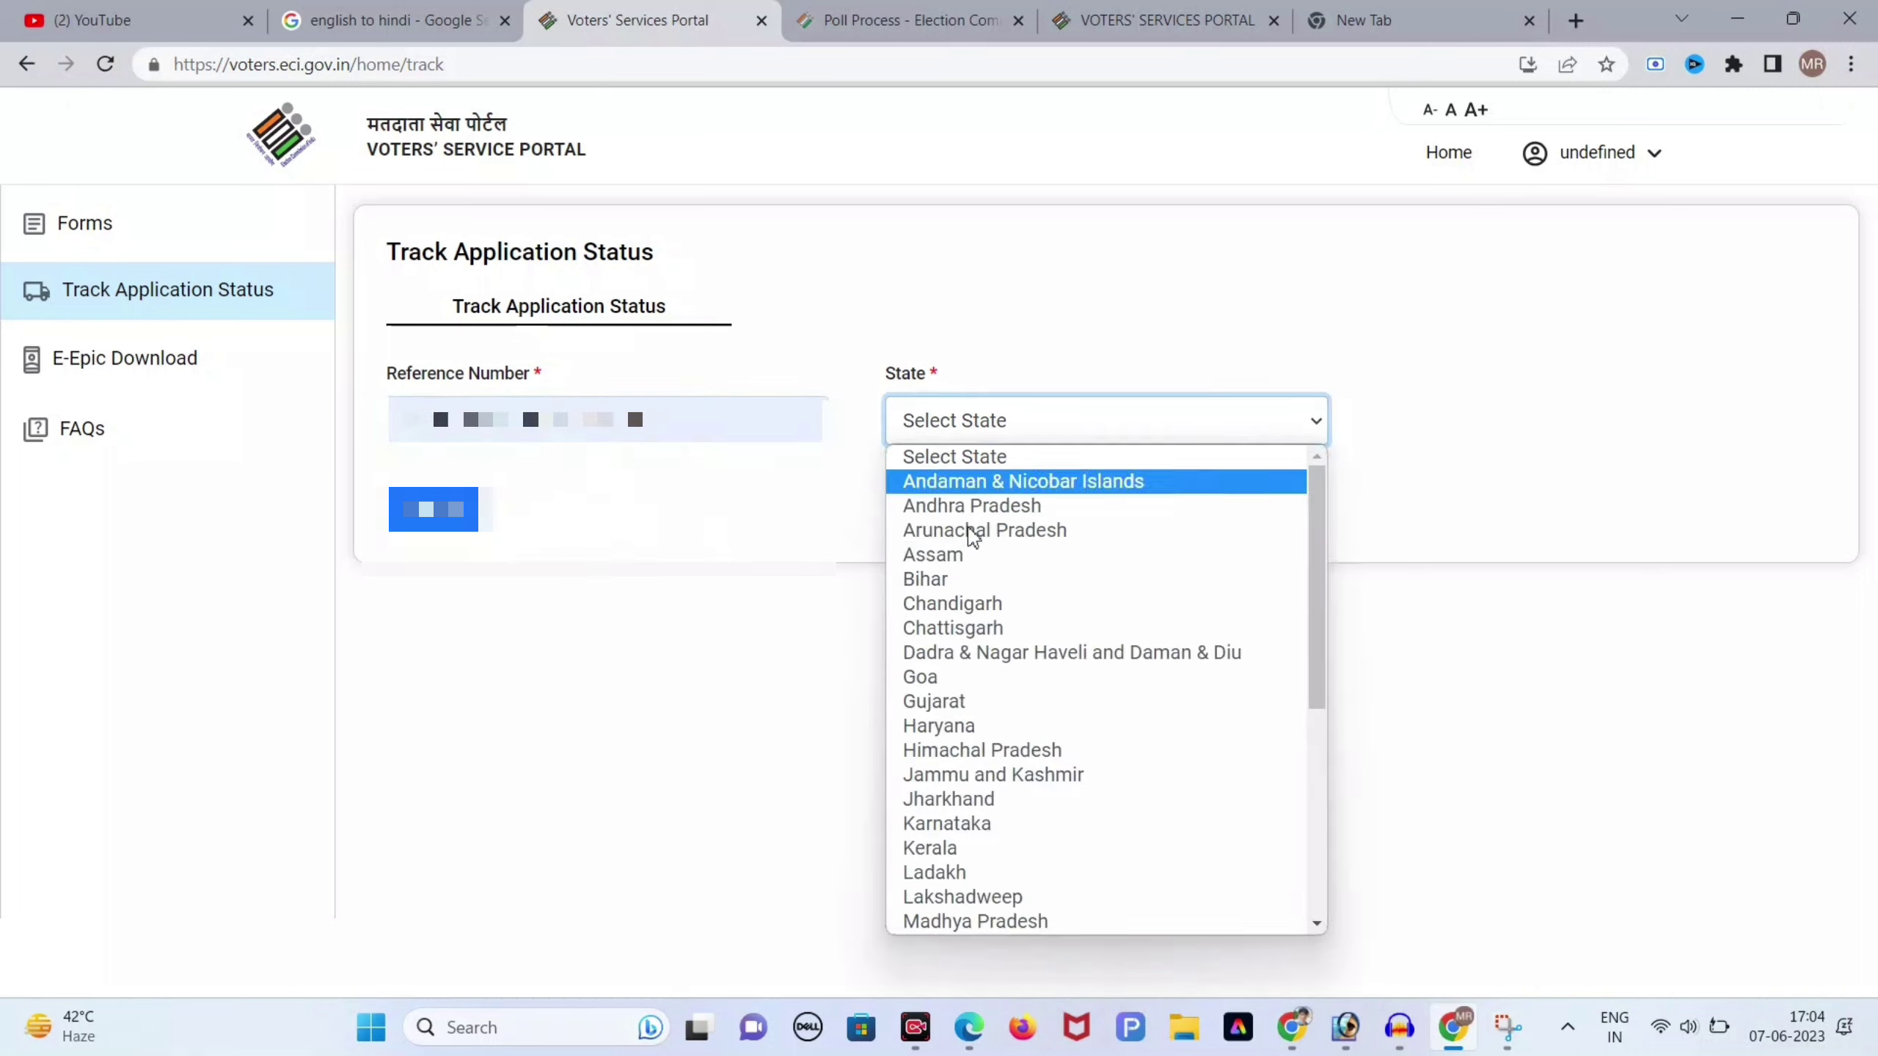
{"action": "left_click", "coordinate": [933, 579]}
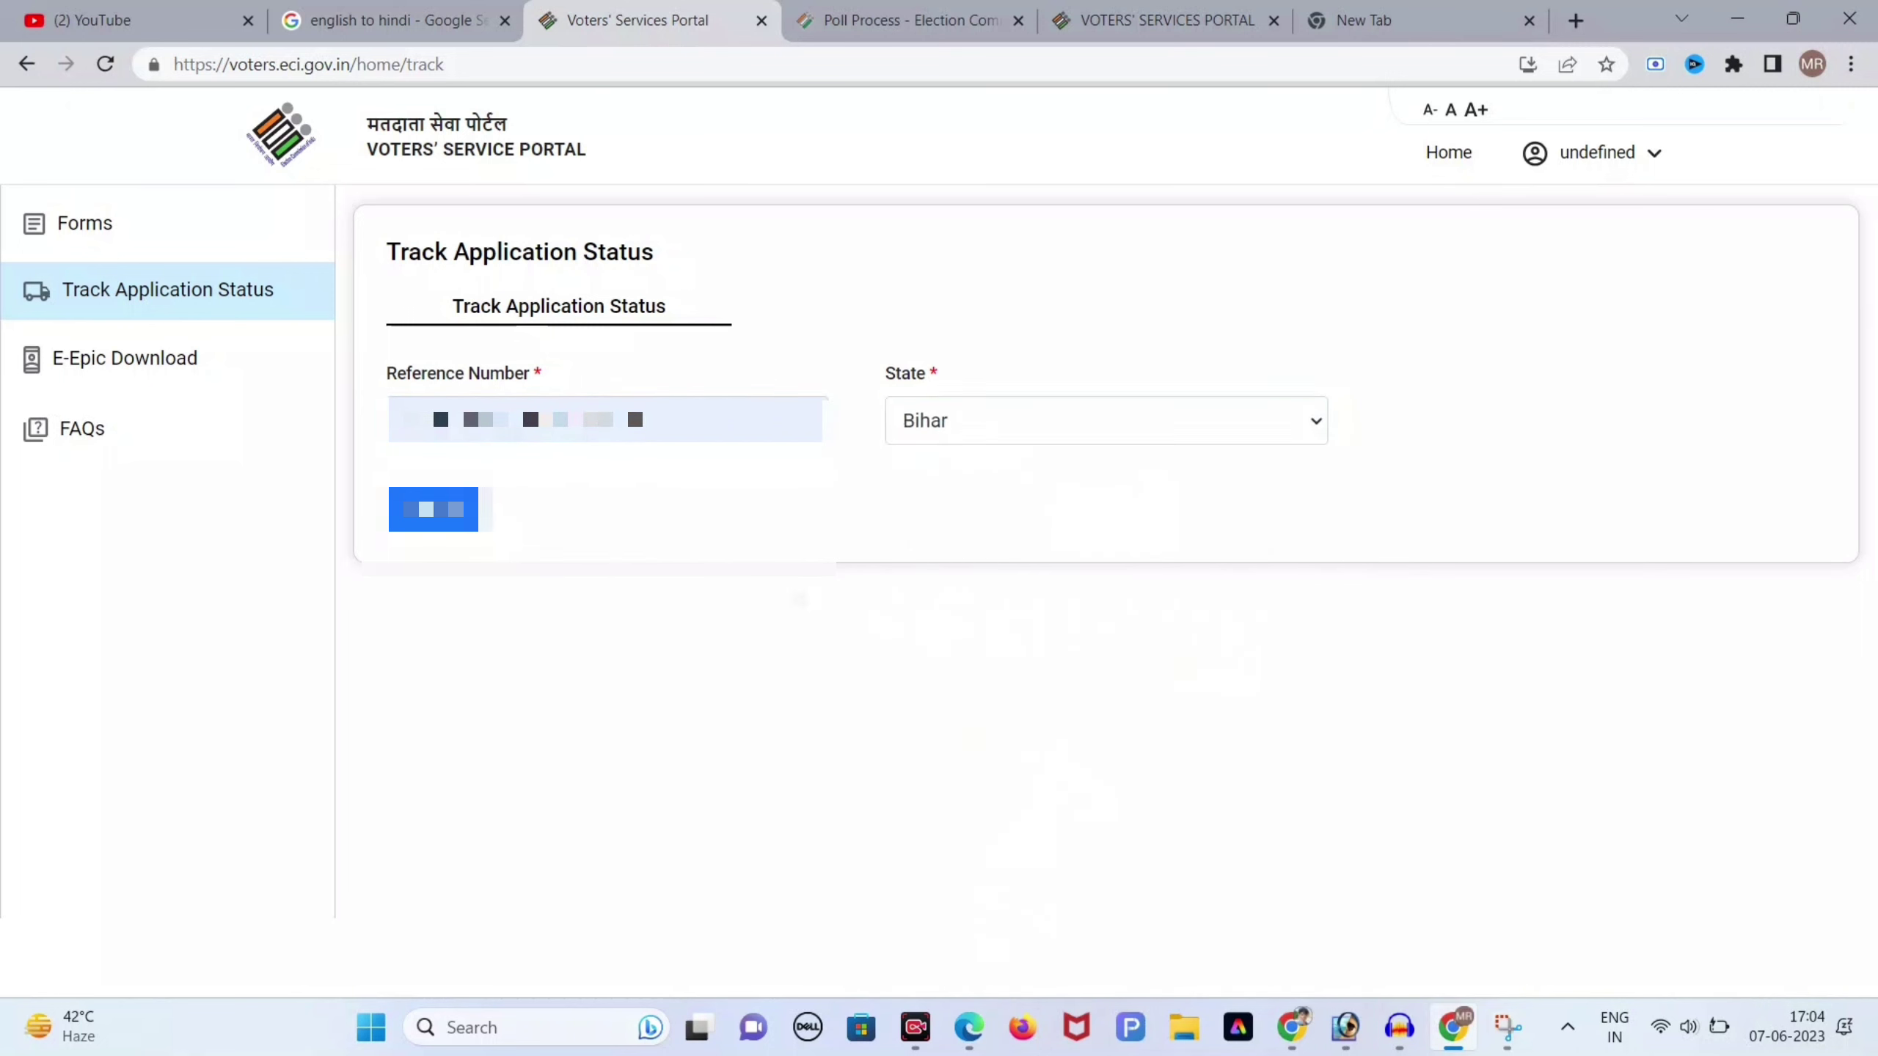
{"action": "left_click", "coordinate": [434, 509]}
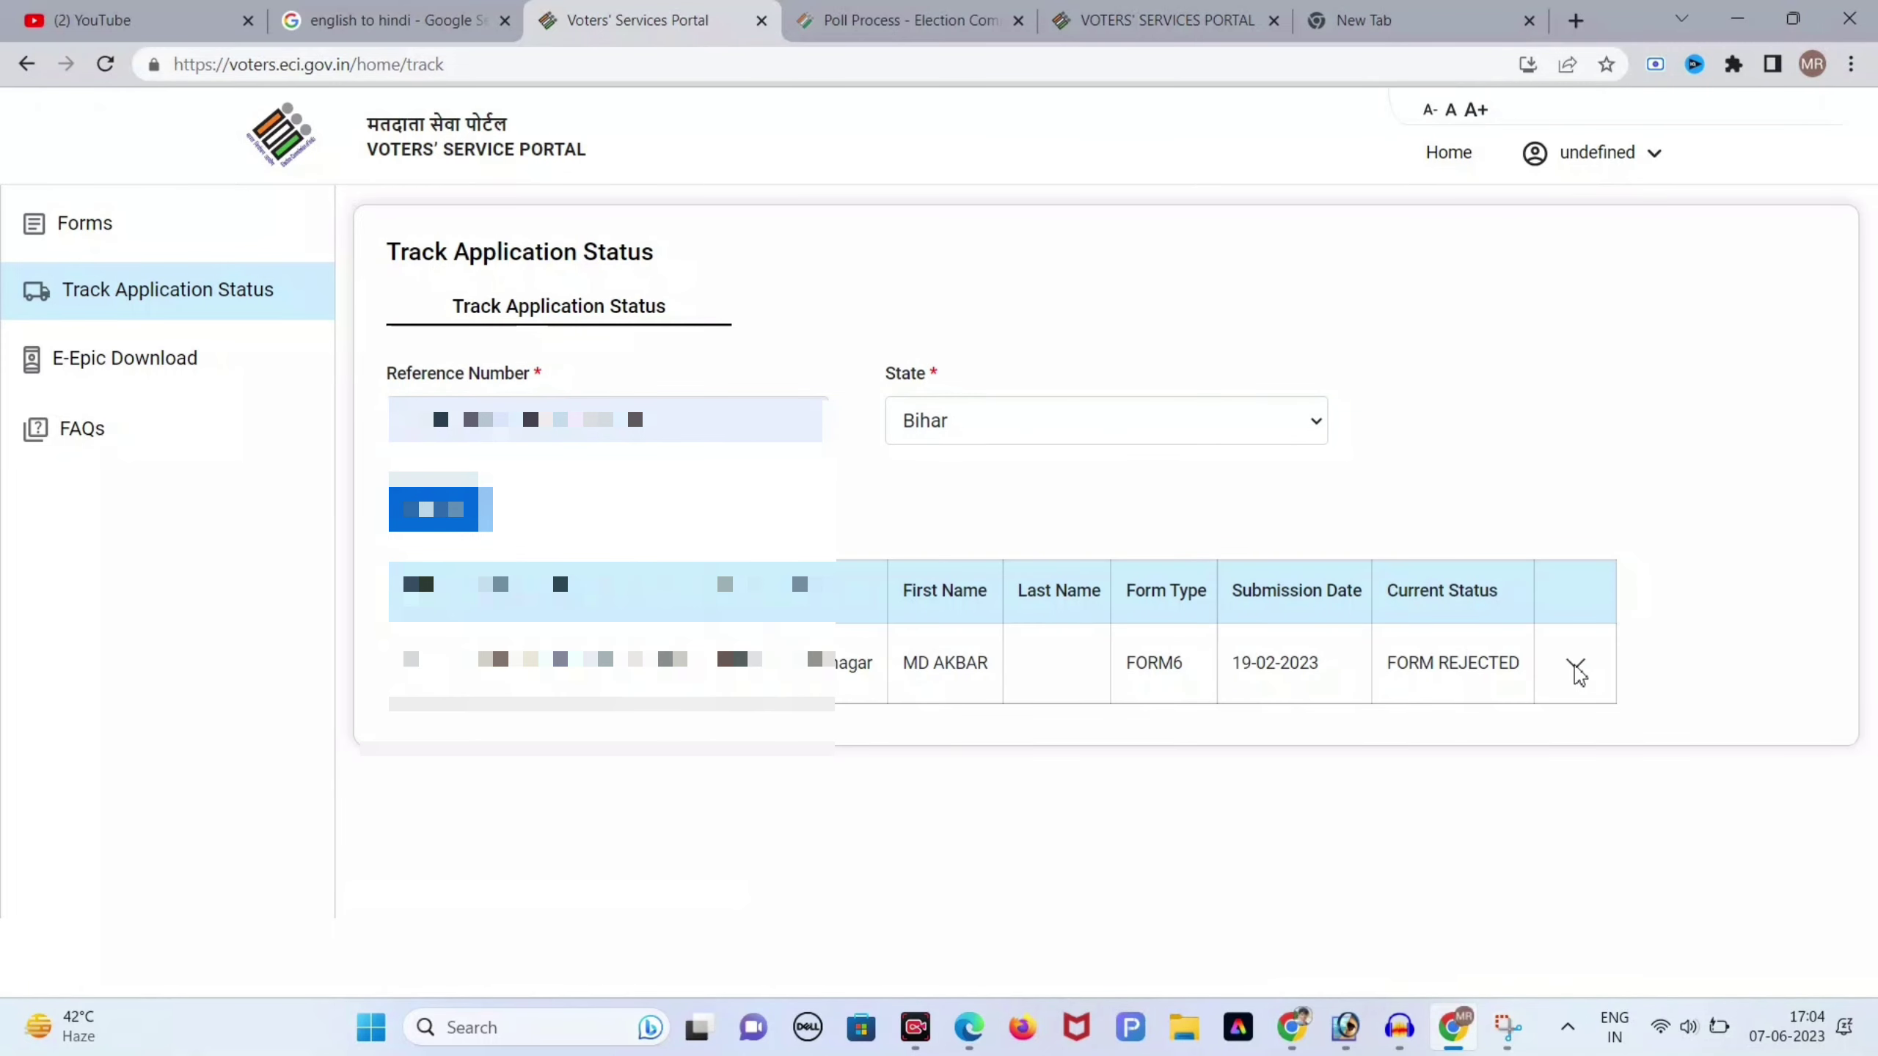
- Expand the tracked application's row and examine its processing stages
{"action": "left_click_drag", "start_coordinate": [1489, 677], "coordinate": [1520, 675]}
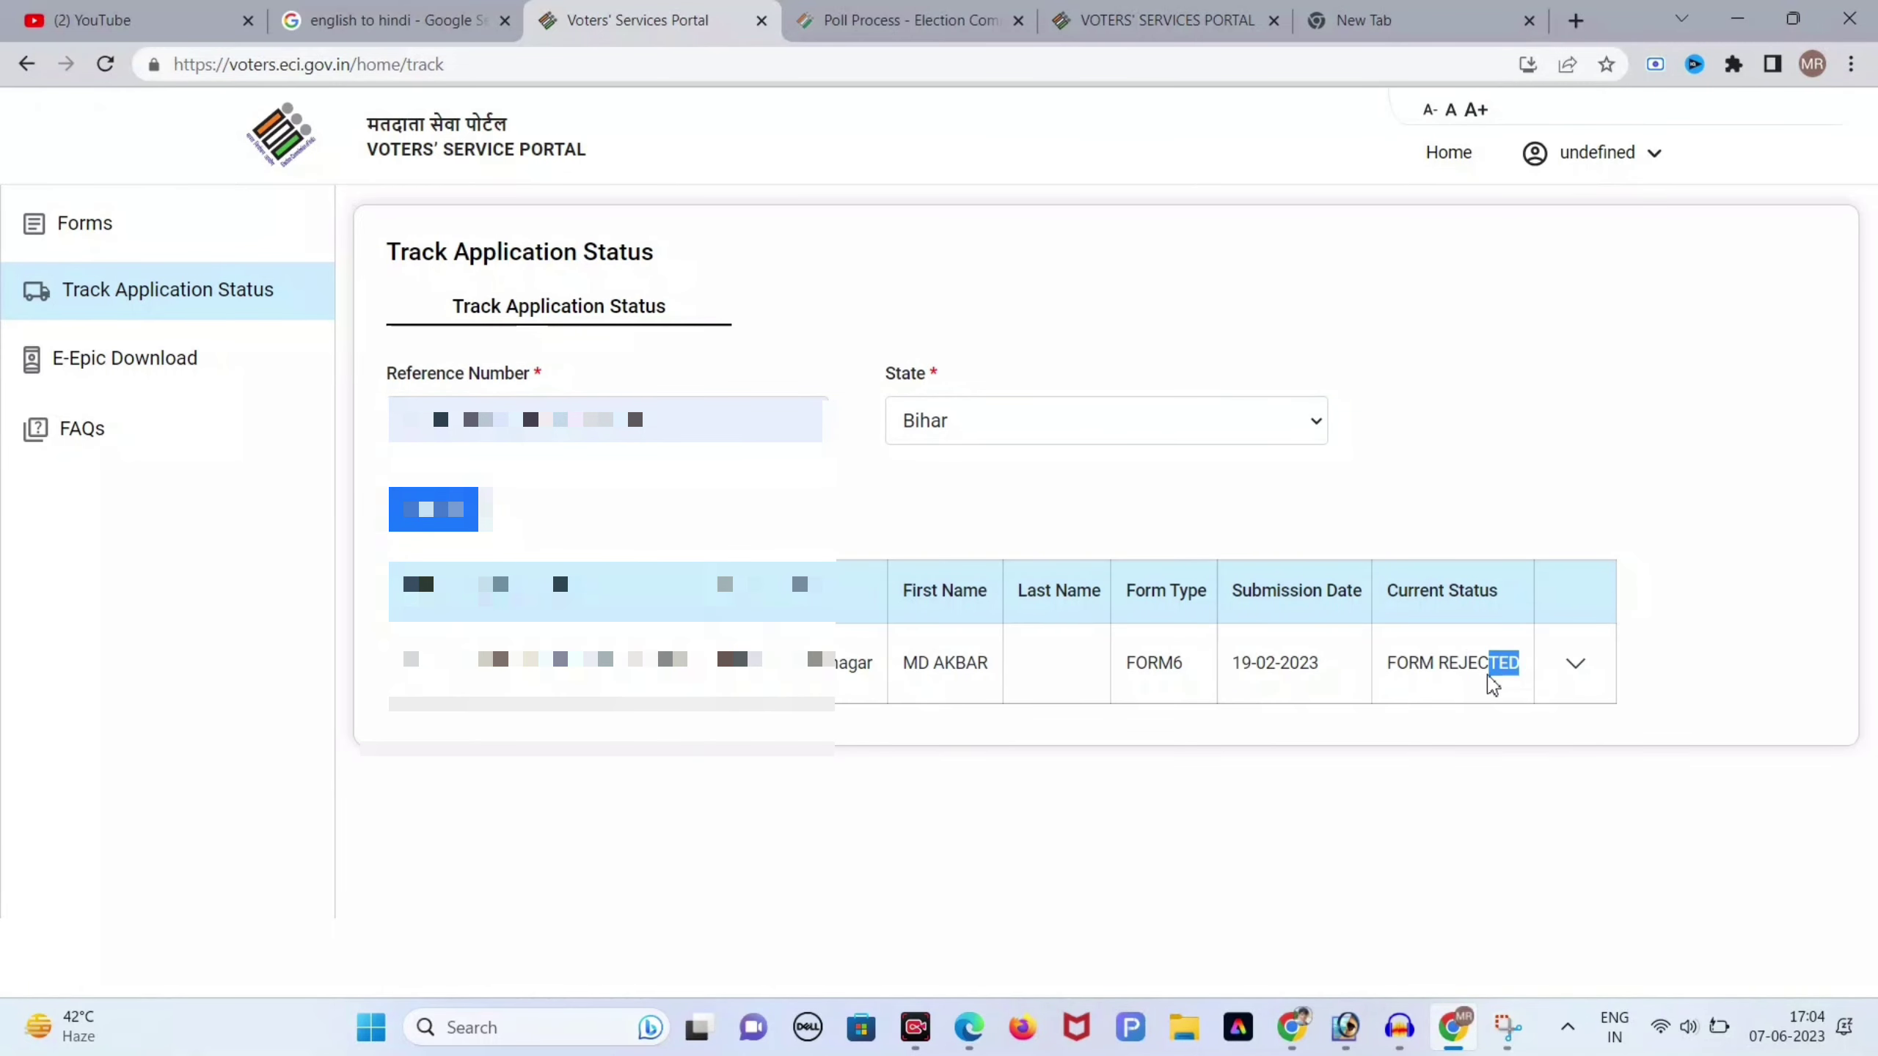
{"action": "left_click", "coordinate": [1576, 667]}
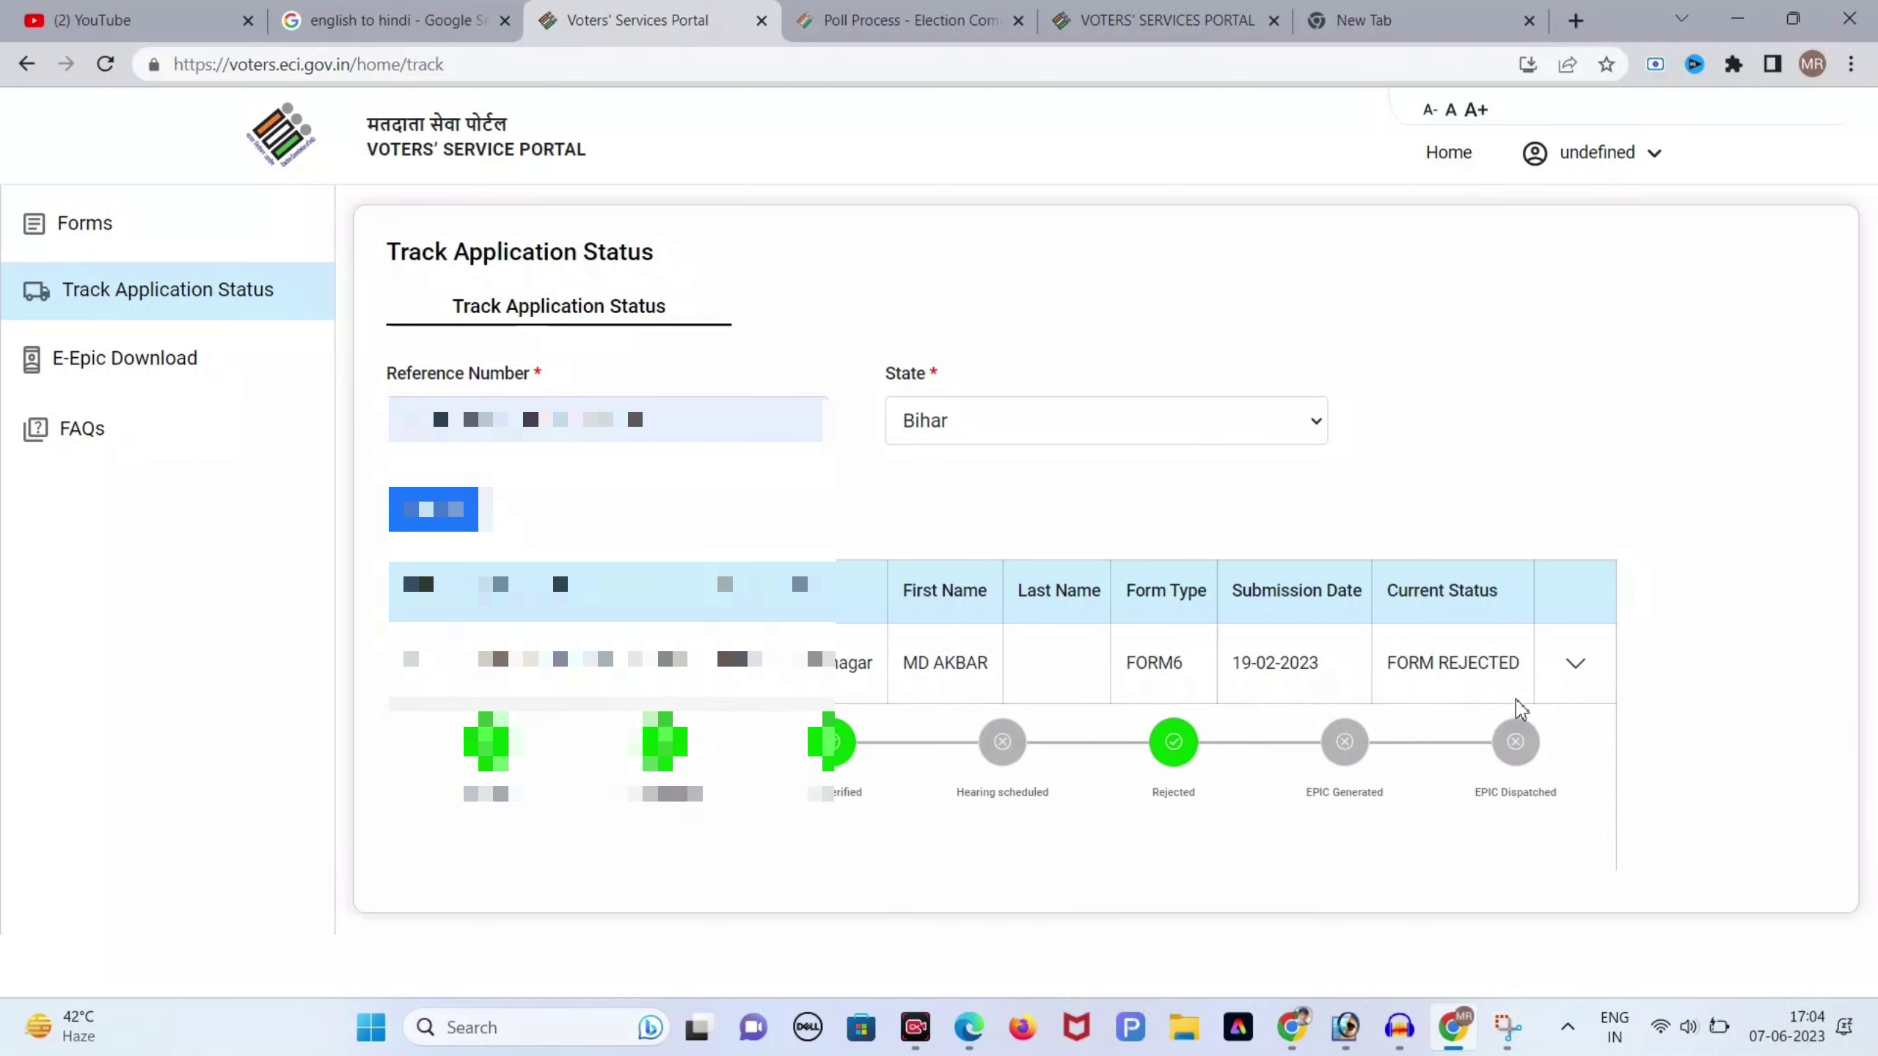
{"action": "triple_click", "coordinate": [1351, 793]}
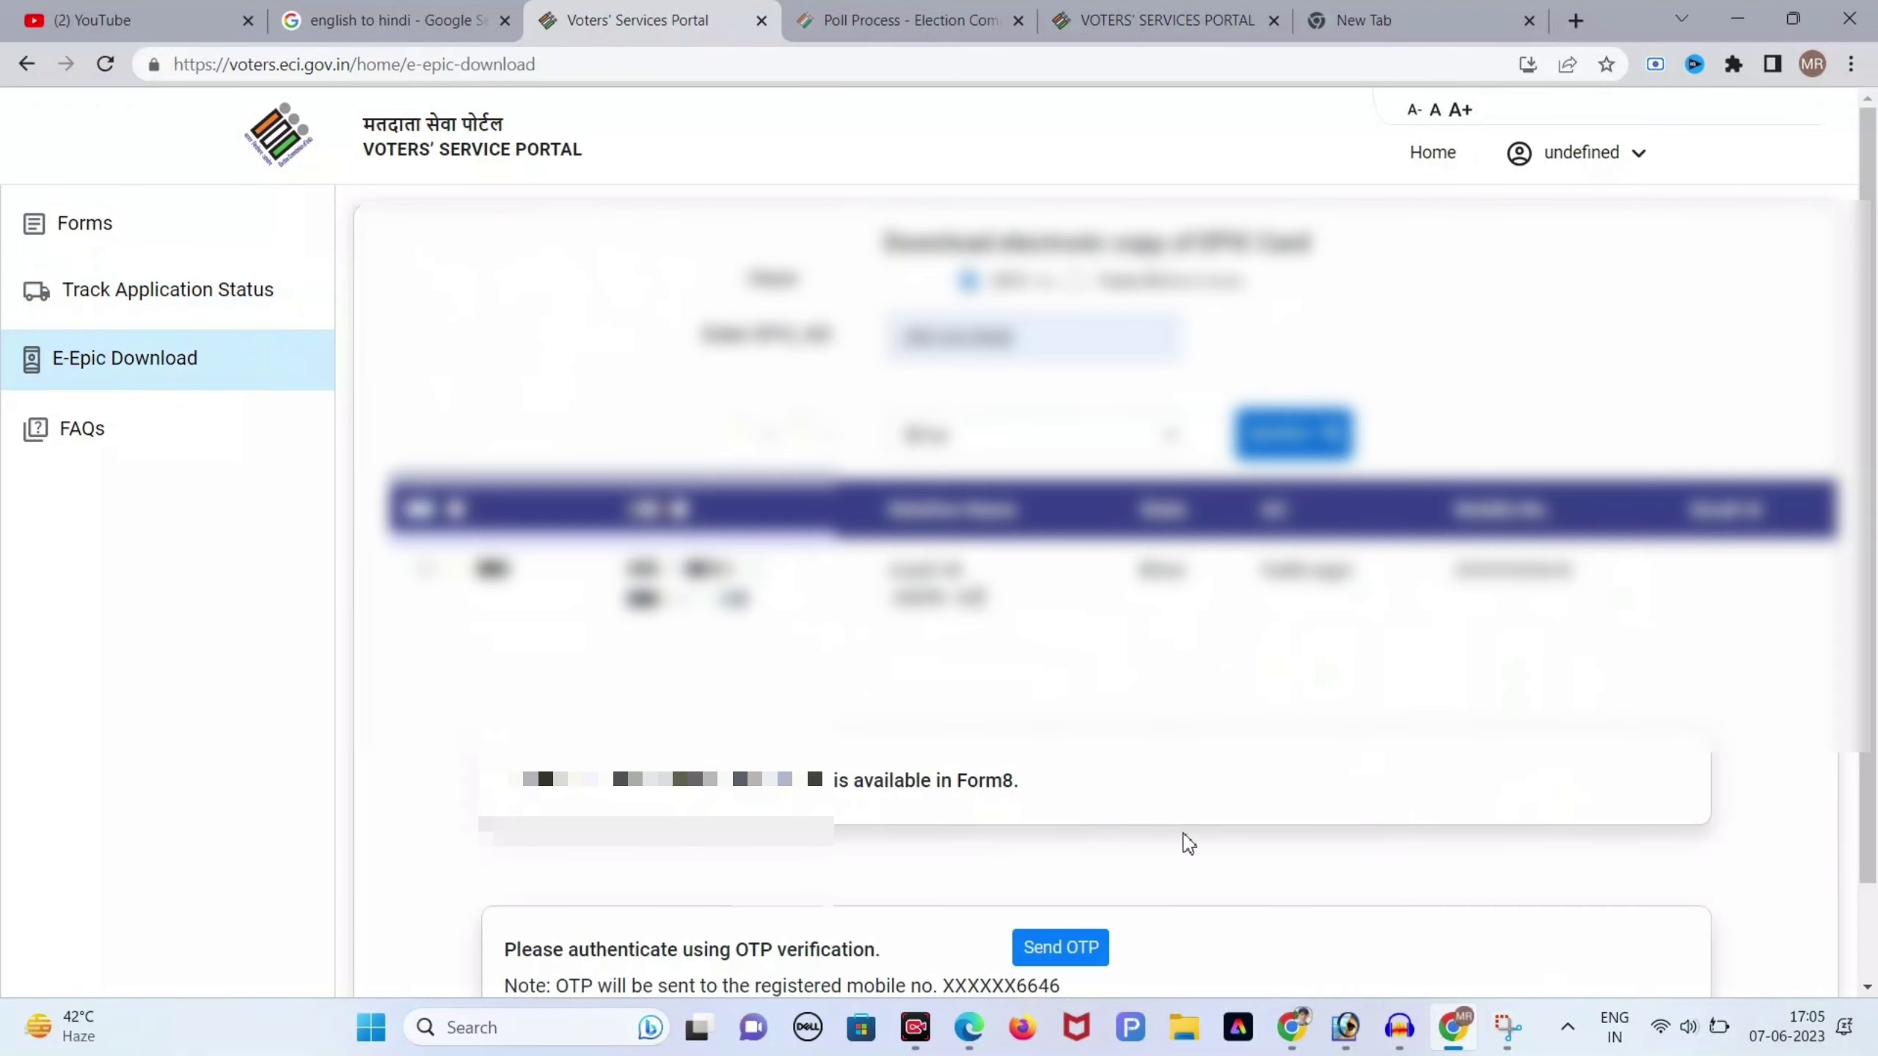
{"action": "scroll", "coordinate": [1183, 842], "scroll_direction": "down", "scroll_amount": 1}
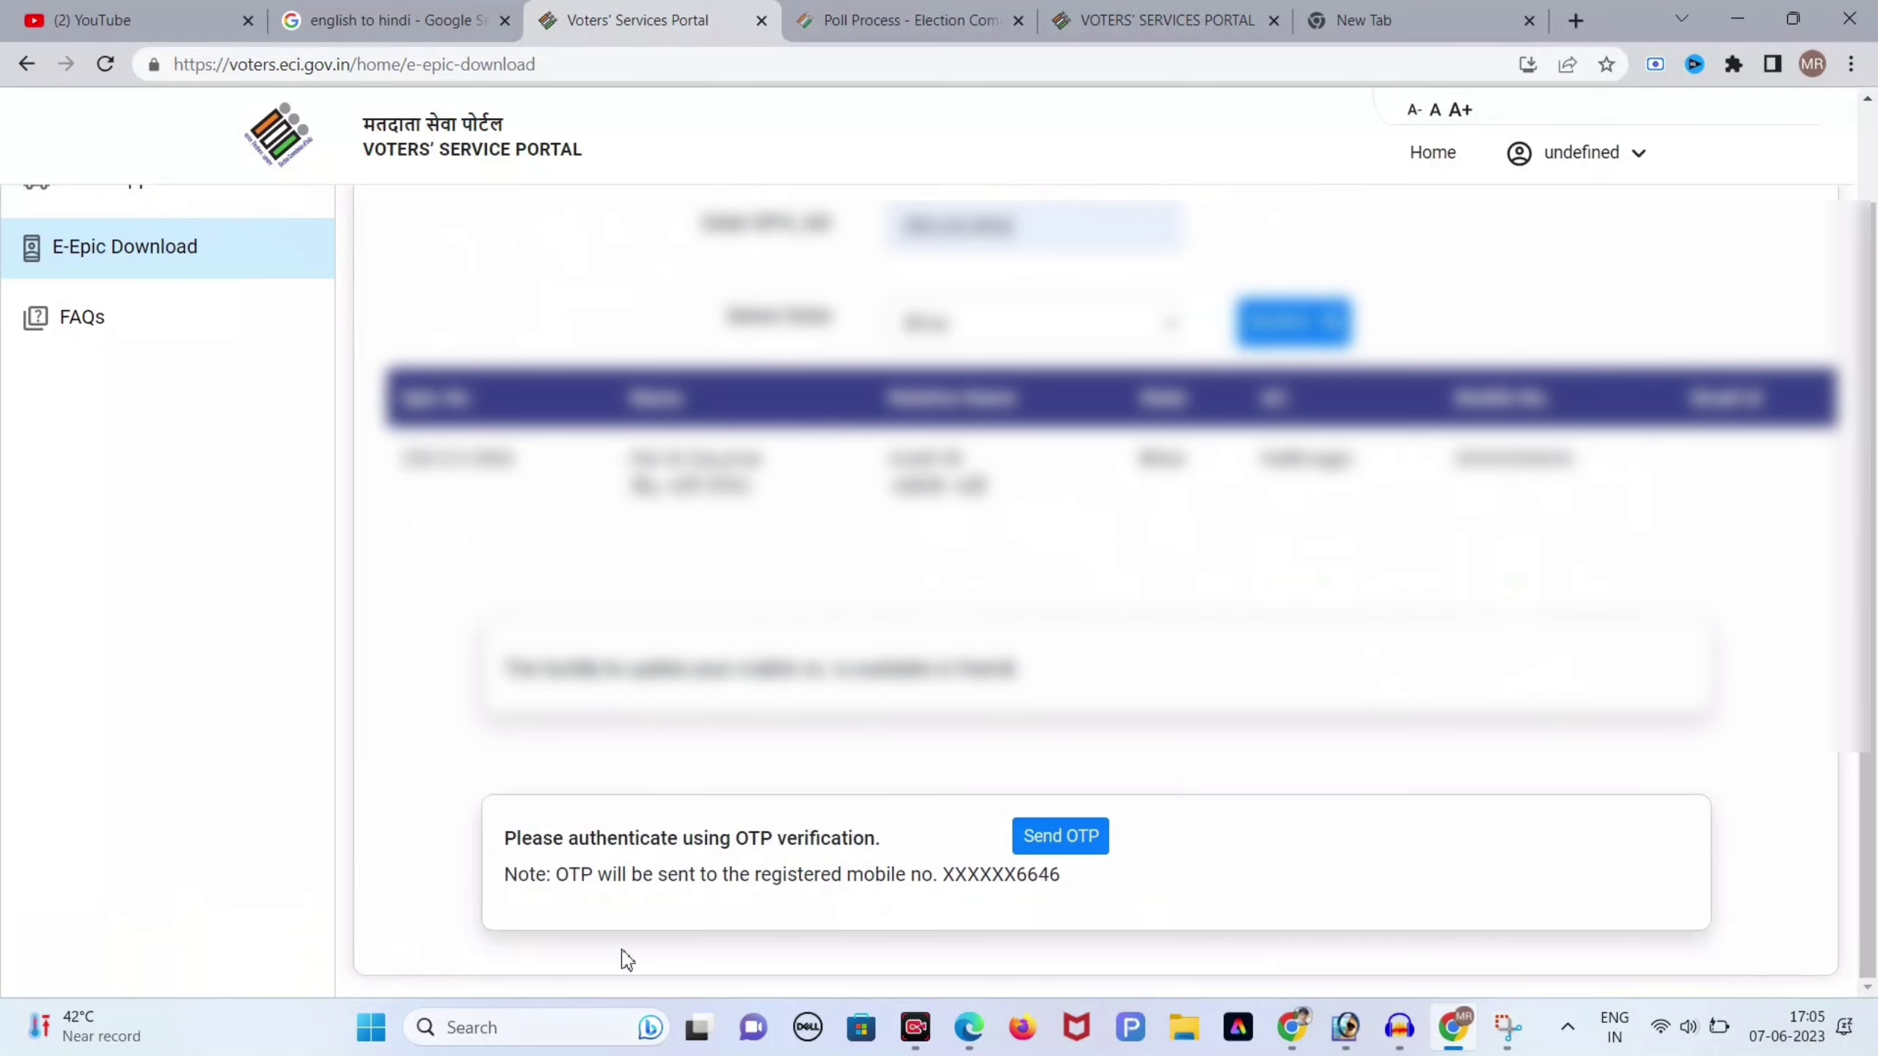
{"action": "left_click_drag", "start_coordinate": [518, 838], "coordinate": [1105, 916]}
{"action": "left_click", "coordinate": [1104, 917]}
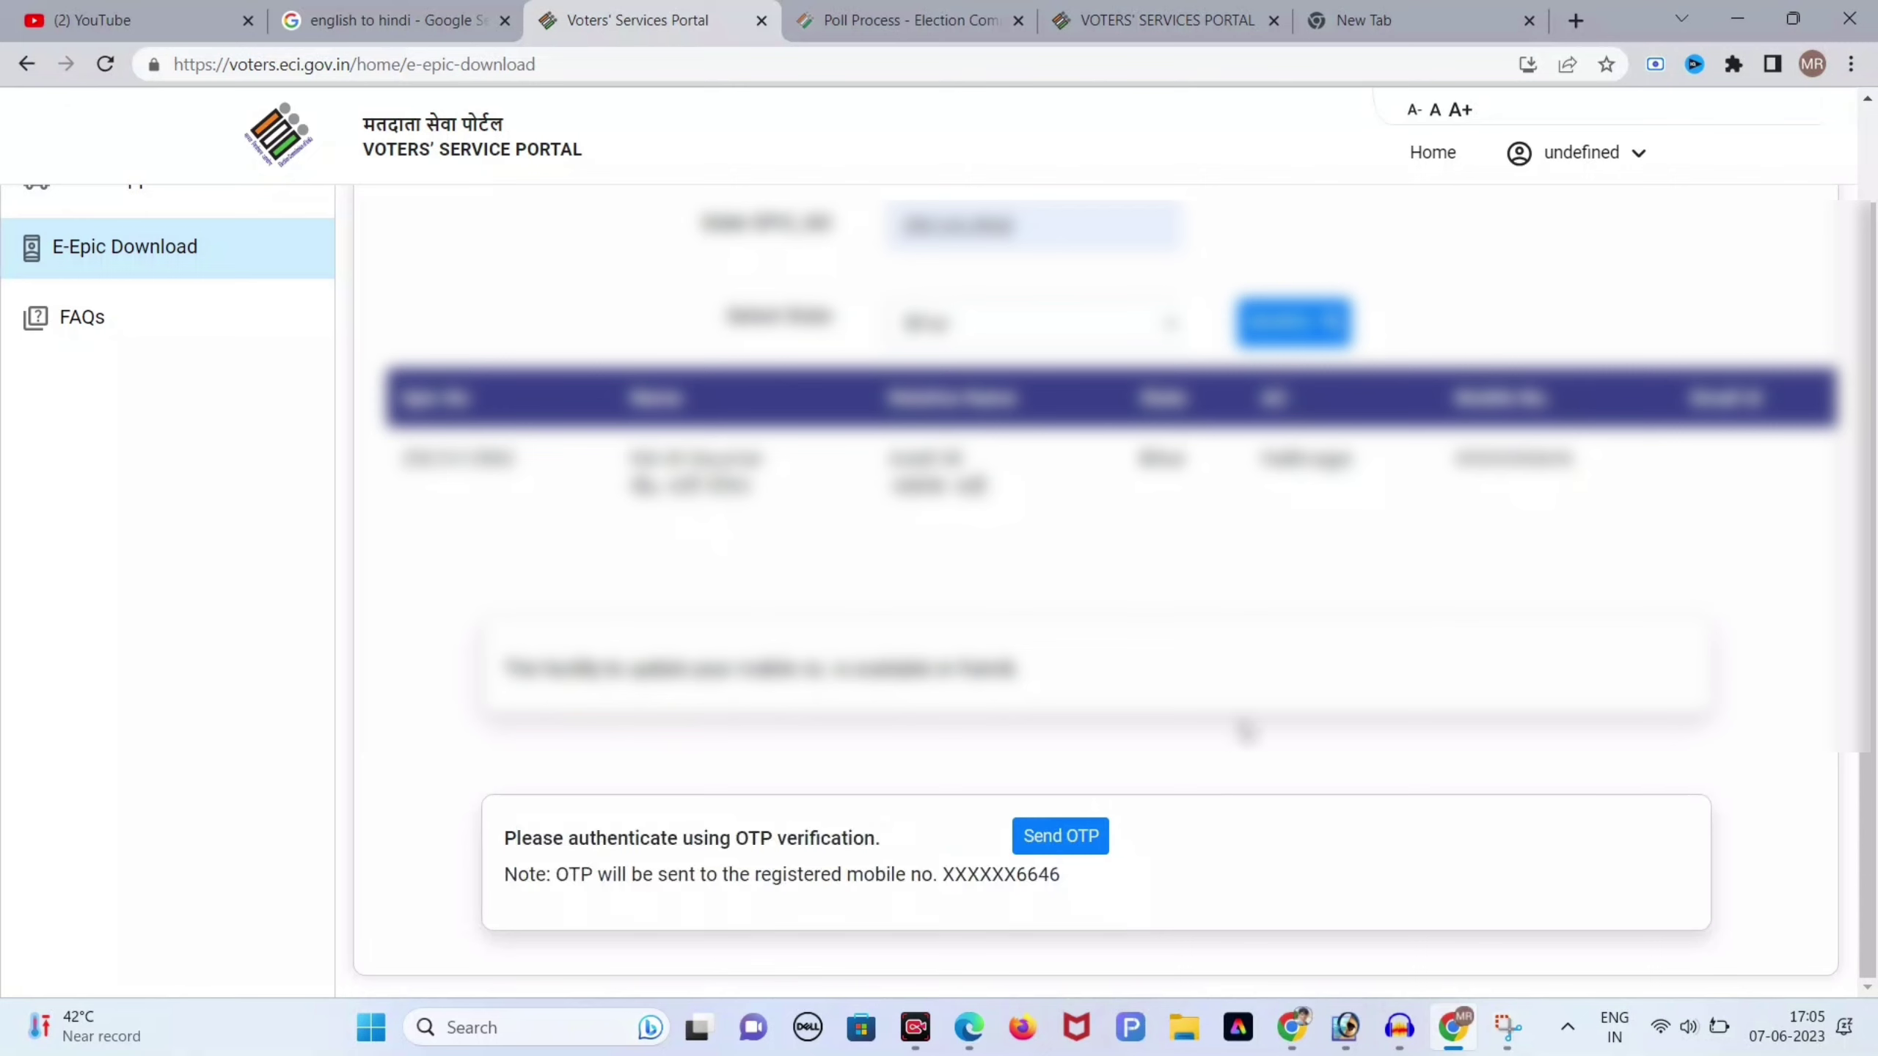